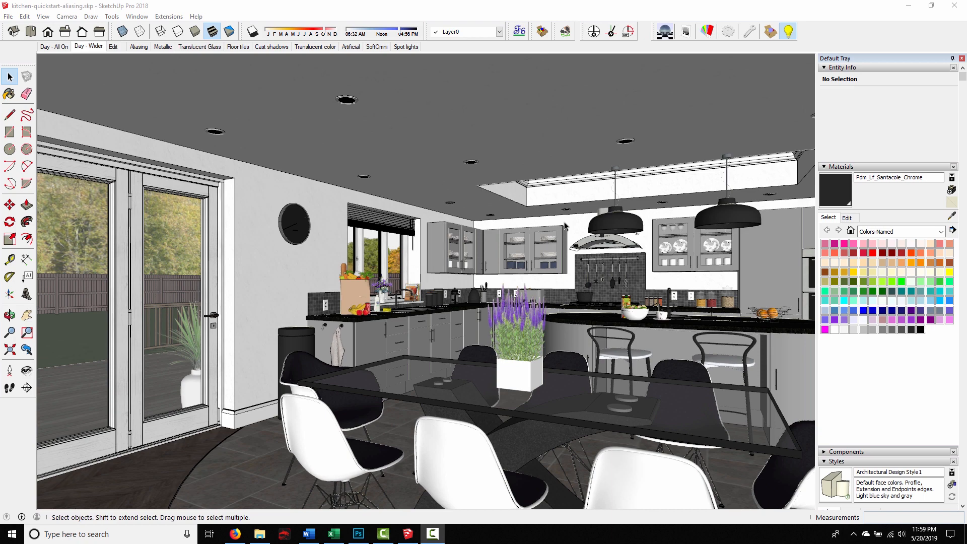
# - Open the black pendant lamp above the kitchen island for editing, down to its nested shade-and-bulb component
pyautogui.scroll(5, 642, 227)
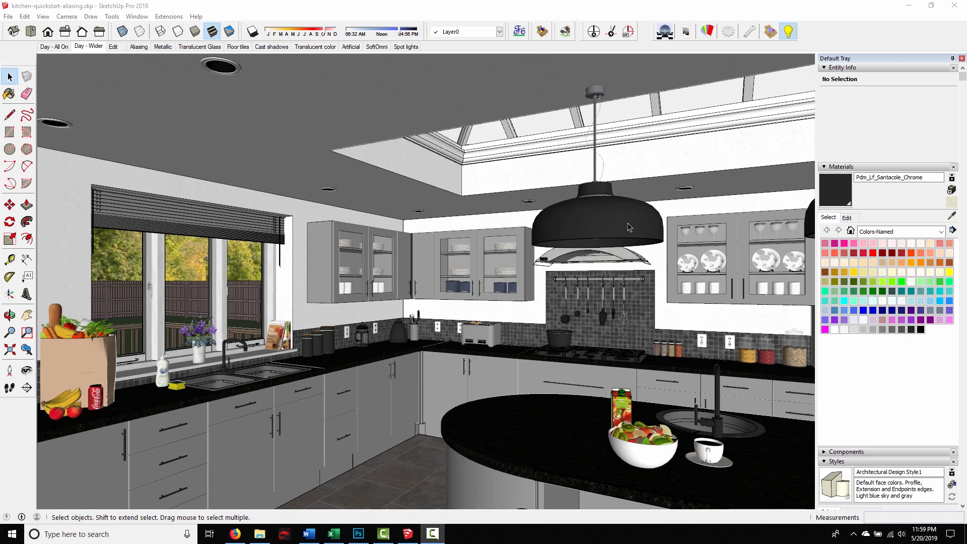
pyautogui.scroll(2, 629, 227)
pyautogui.moveTo(629, 227); pyautogui.dragTo(479, 230, button='middle')
pyautogui.scroll(3, 551, 225)
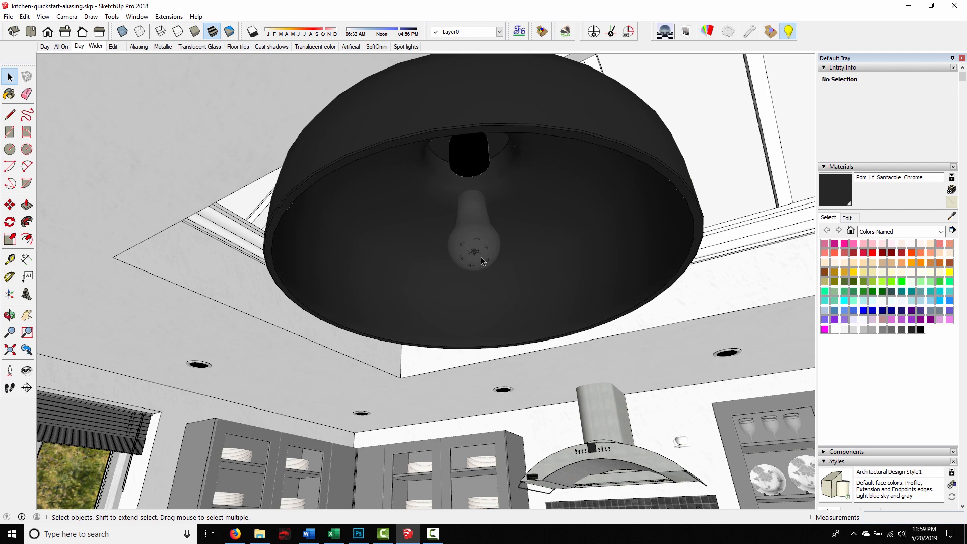
pyautogui.doubleClick(474, 251)
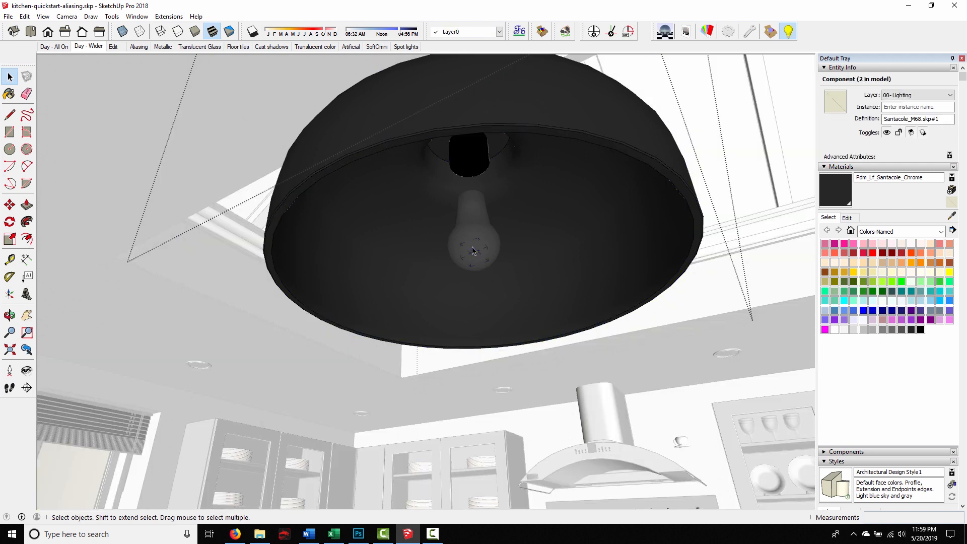
pyautogui.click(474, 251)
pyautogui.doubleClick(474, 256)
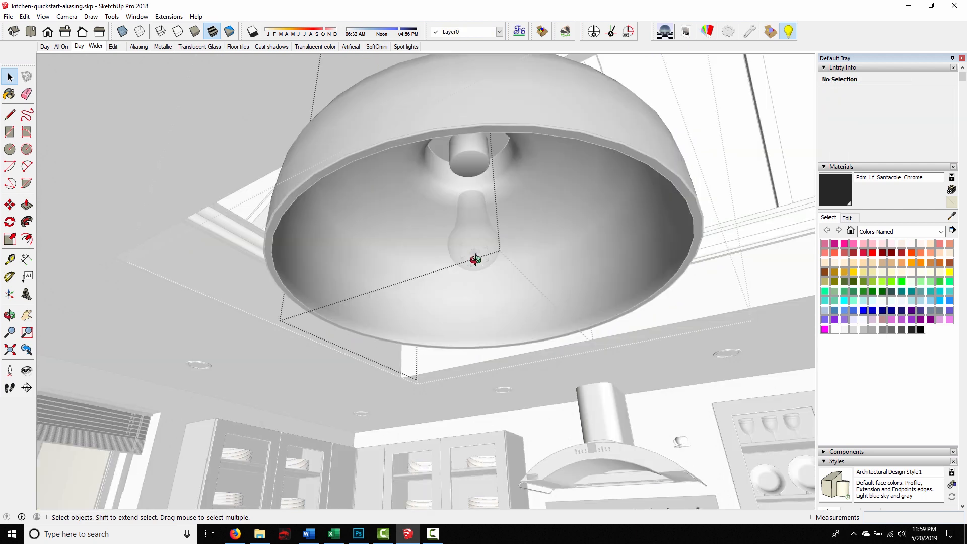
# - Hide the light bulb inside the pendant lamp's shade
pyautogui.scroll(3, 476, 261)
pyautogui.click(477, 247)
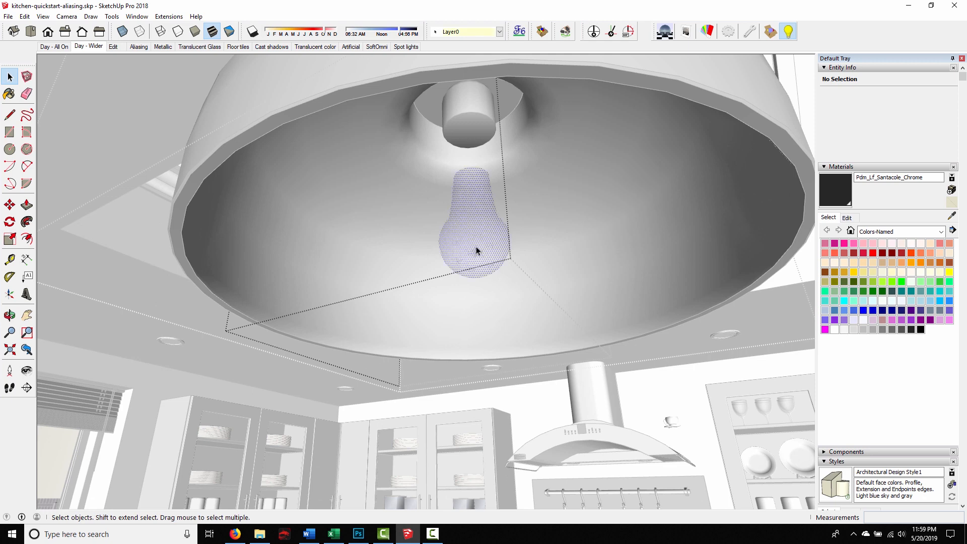
pyautogui.rightClick(476, 247)
pyautogui.click(500, 275)
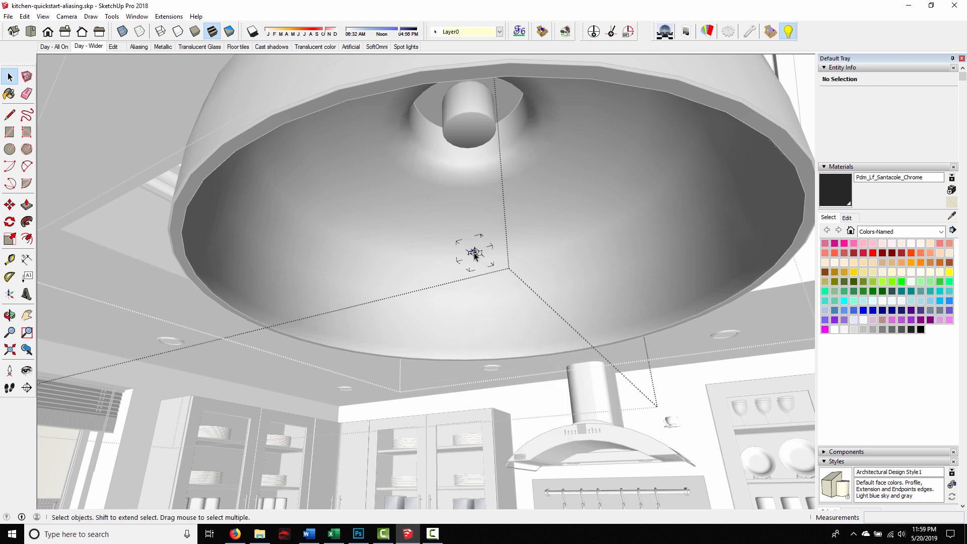
# - Open the point light component inside the pendant shade and inspect its edges
pyautogui.doubleClick(474, 254)
pyautogui.tripleClick(475, 254)
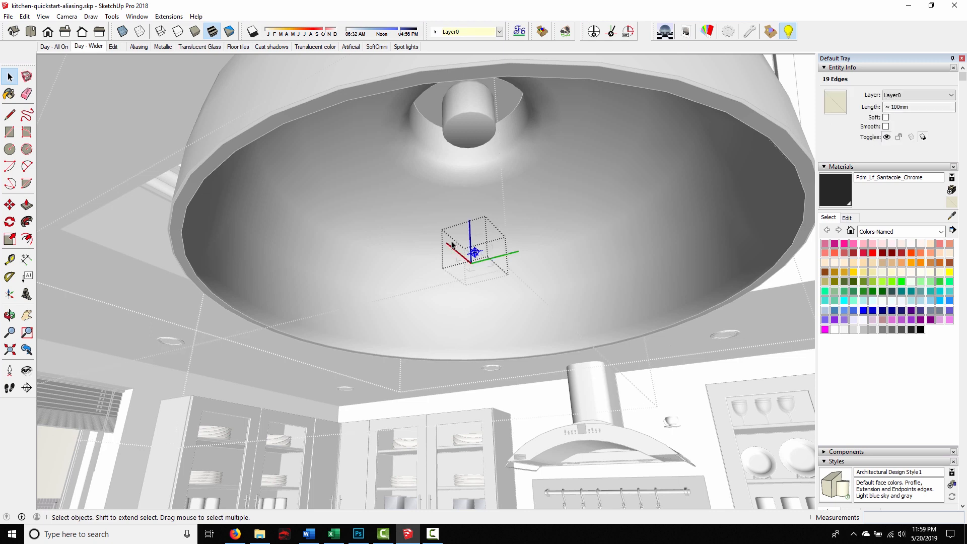
pyautogui.keyDown('shift'); pyautogui.click(485, 254); pyautogui.keyUp('shift')
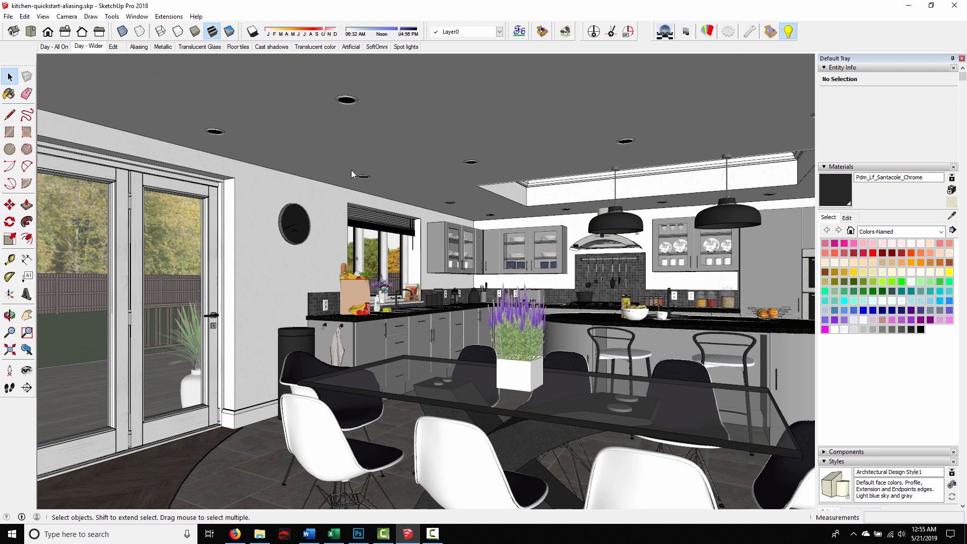
pyautogui.click(177, 17)
pyautogui.moveTo(186, 89)
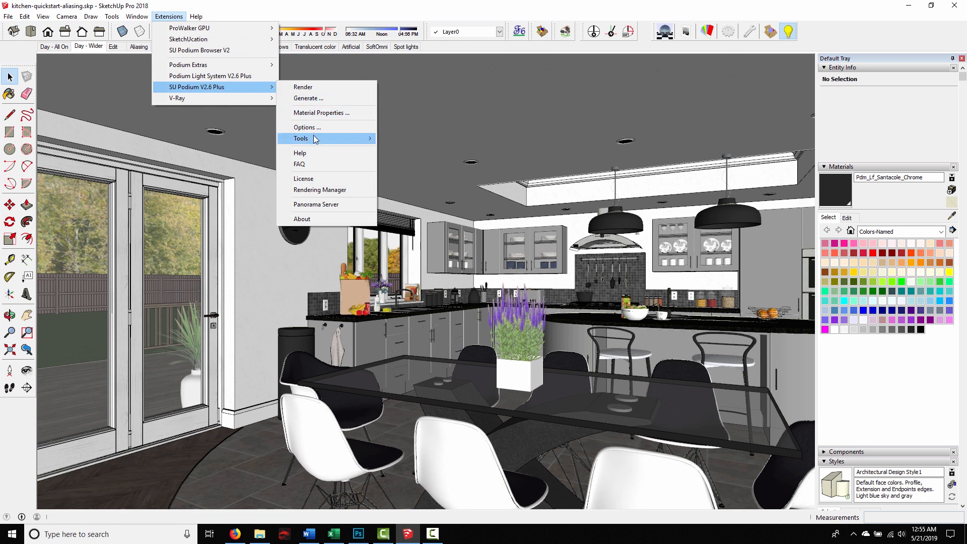
pyautogui.moveTo(314, 137)
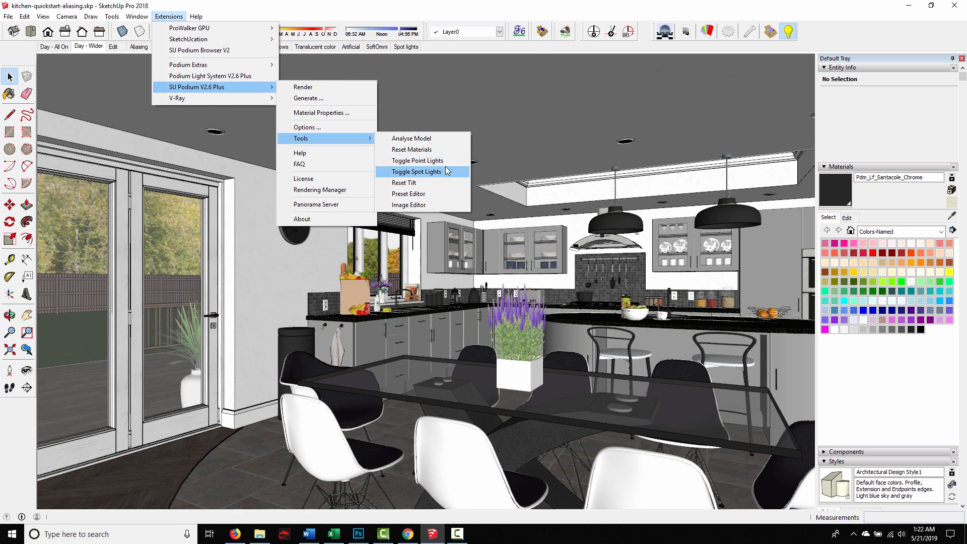
pyautogui.click(529, 143)
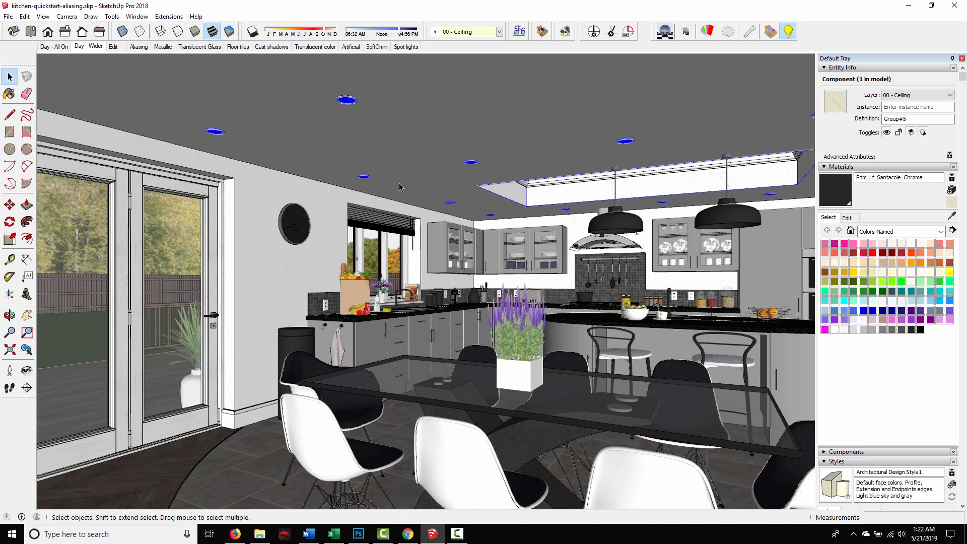
# - Turn off all point lights in the kitchen model with SU Podium's Toggle Point Lights
pyautogui.click(169, 17)
pyautogui.moveTo(222, 87)
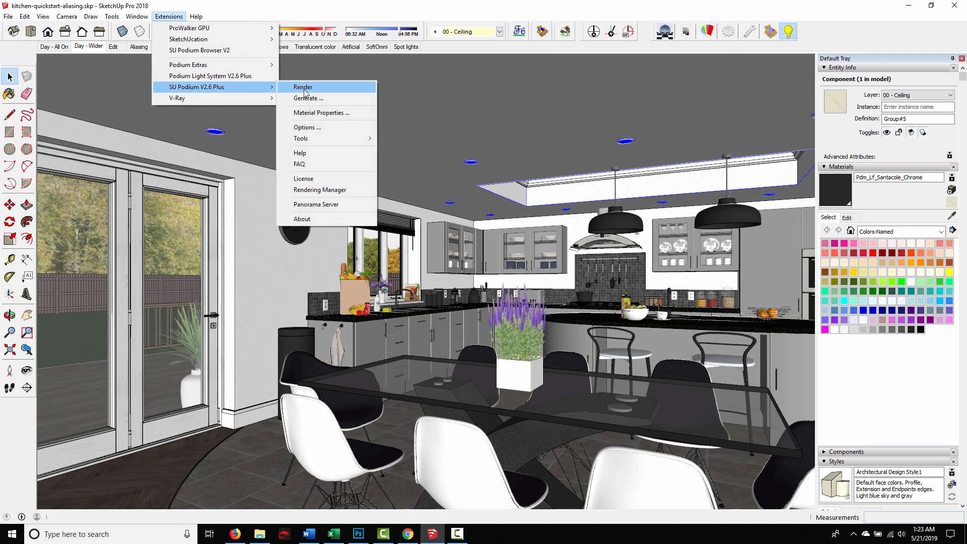
pyautogui.moveTo(323, 139)
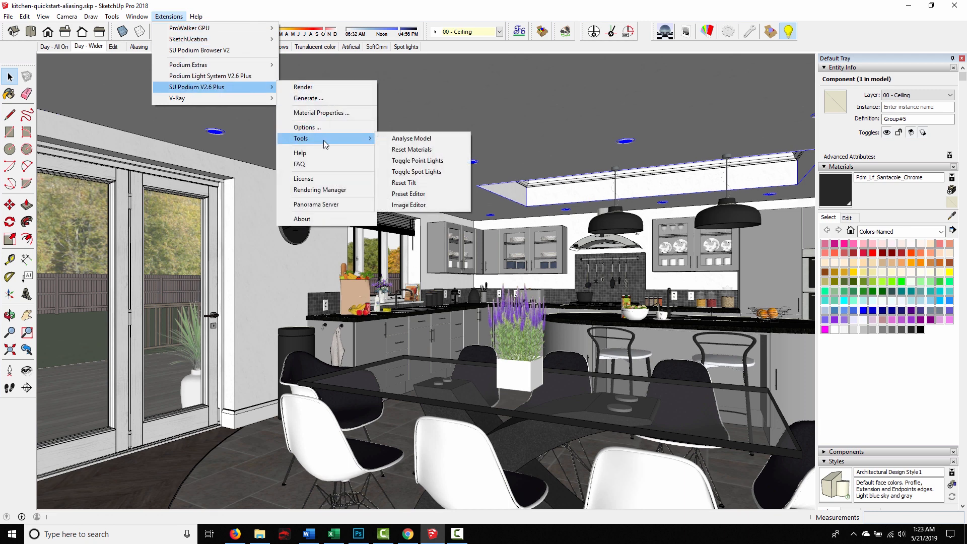
pyautogui.click(423, 161)
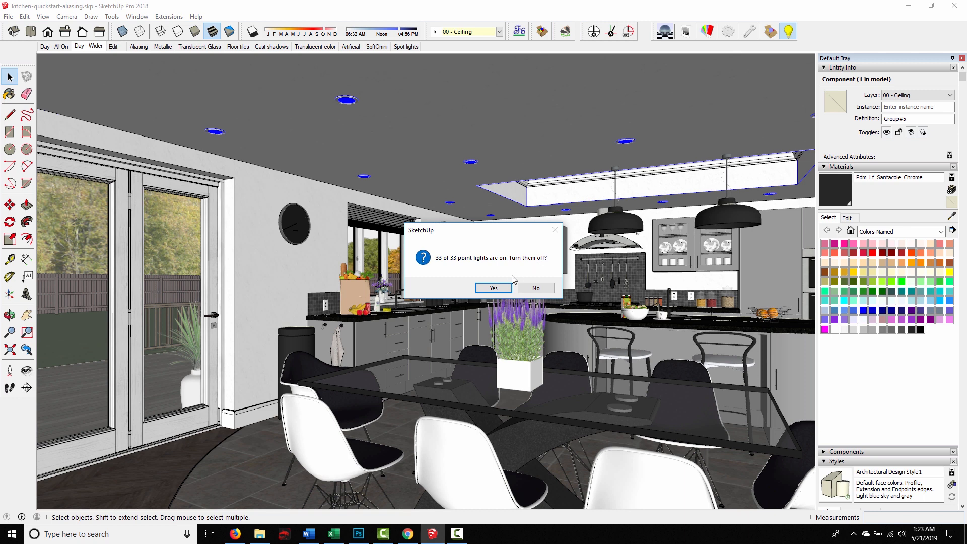
pyautogui.click(493, 289)
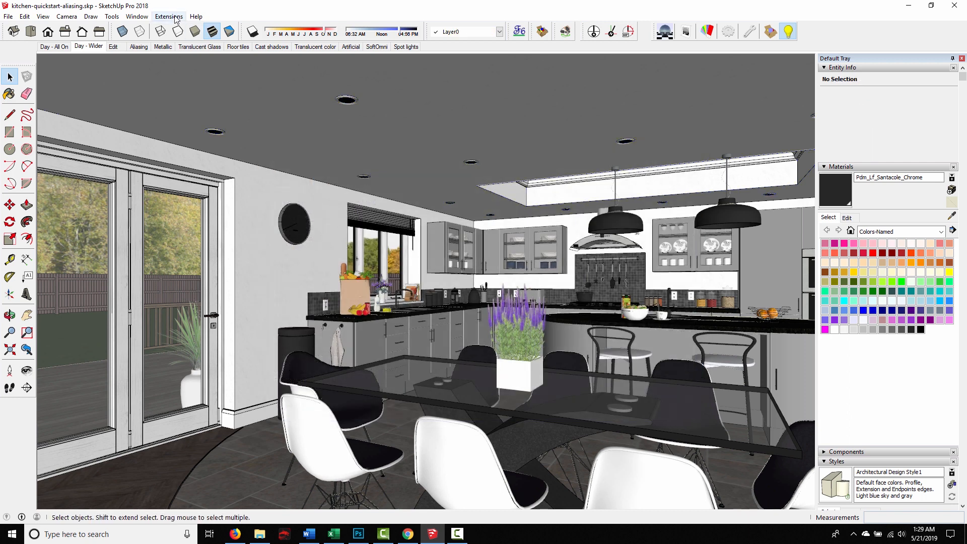
pyautogui.click(171, 17)
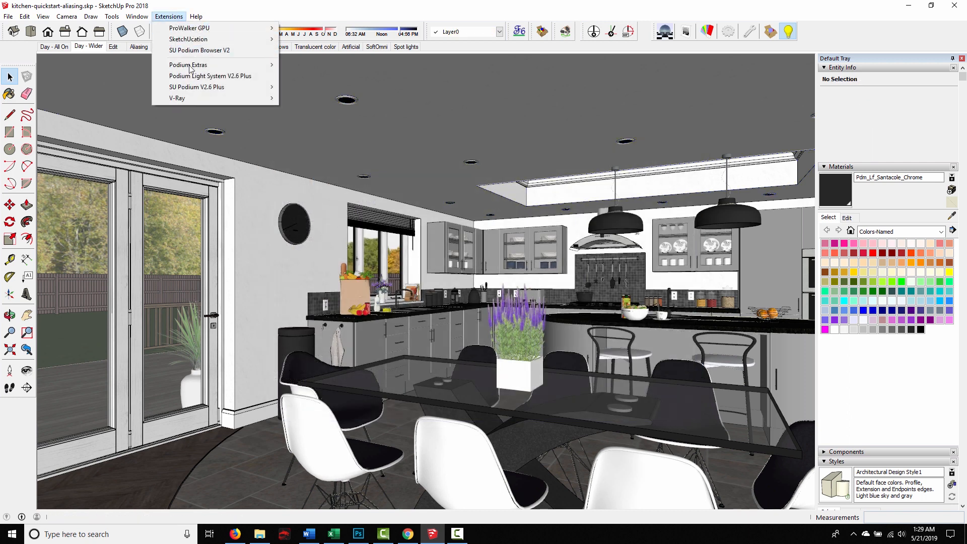
pyautogui.moveTo(196, 88)
pyautogui.moveTo(332, 140)
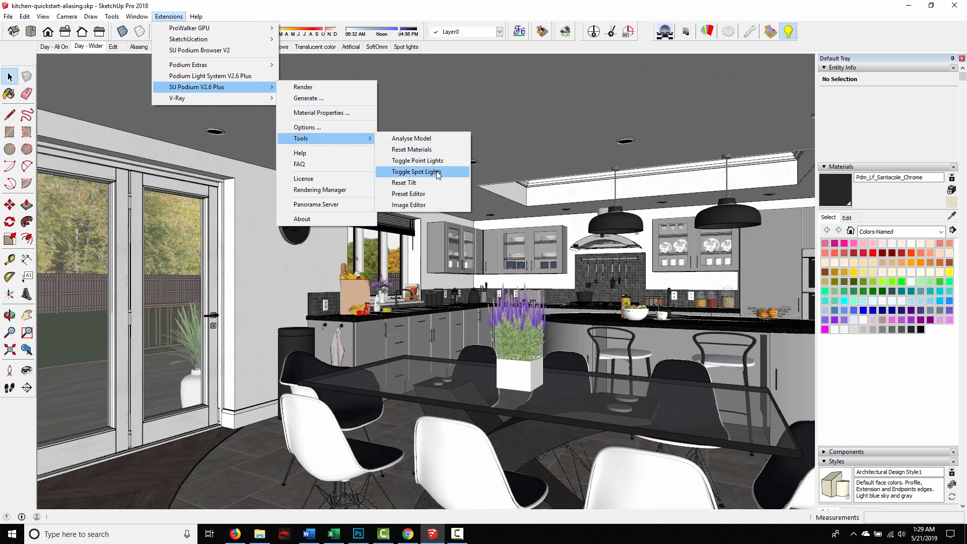
pyautogui.click(509, 168)
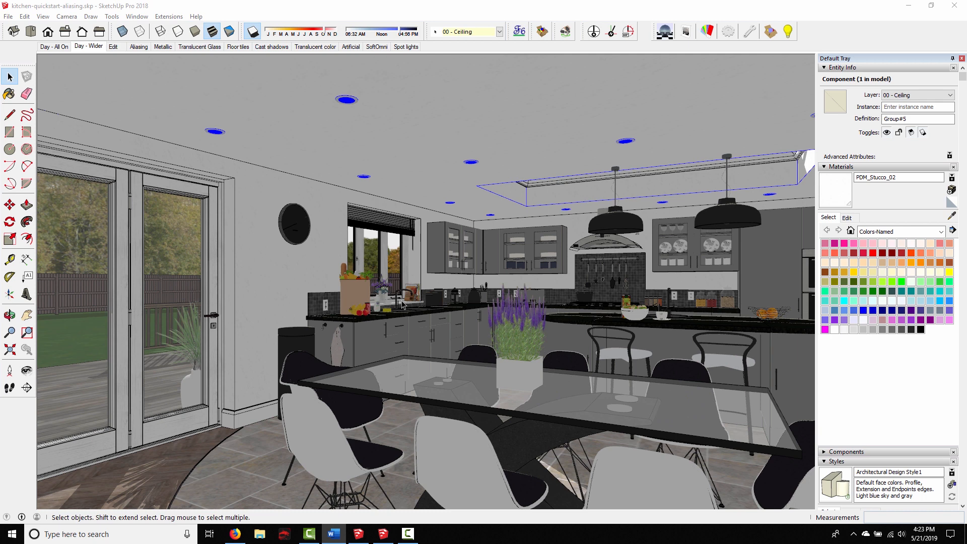
# - Switch to the untitled SketchUp model and create a Podium Omni light near the slab's far corner on the green axis
pyautogui.click(358, 535)
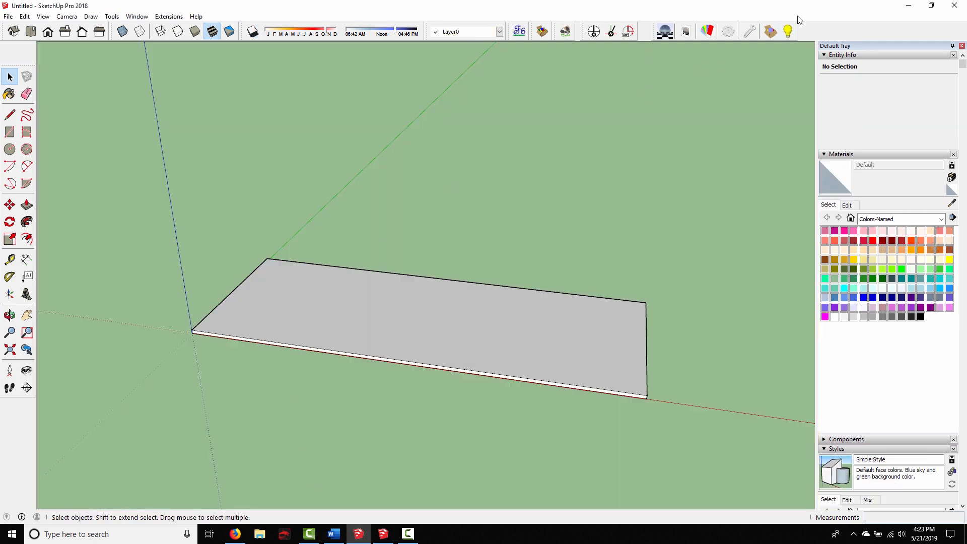
pyautogui.click(788, 31)
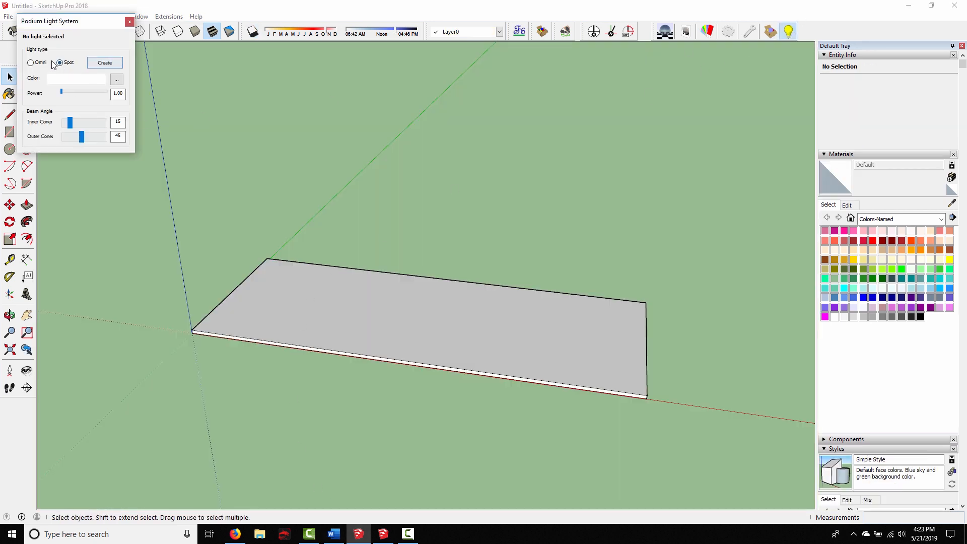
pyautogui.click(31, 62)
pyautogui.click(104, 64)
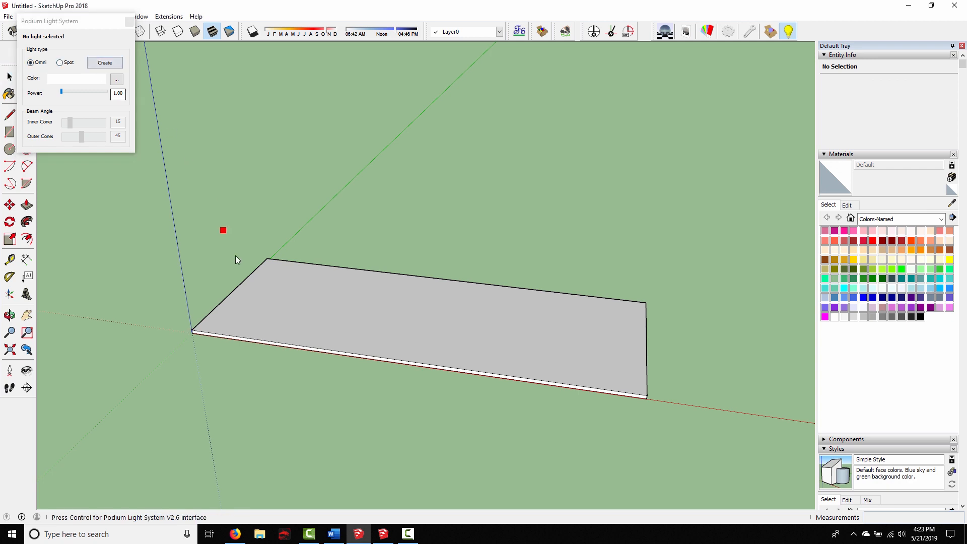
pyautogui.click(260, 261)
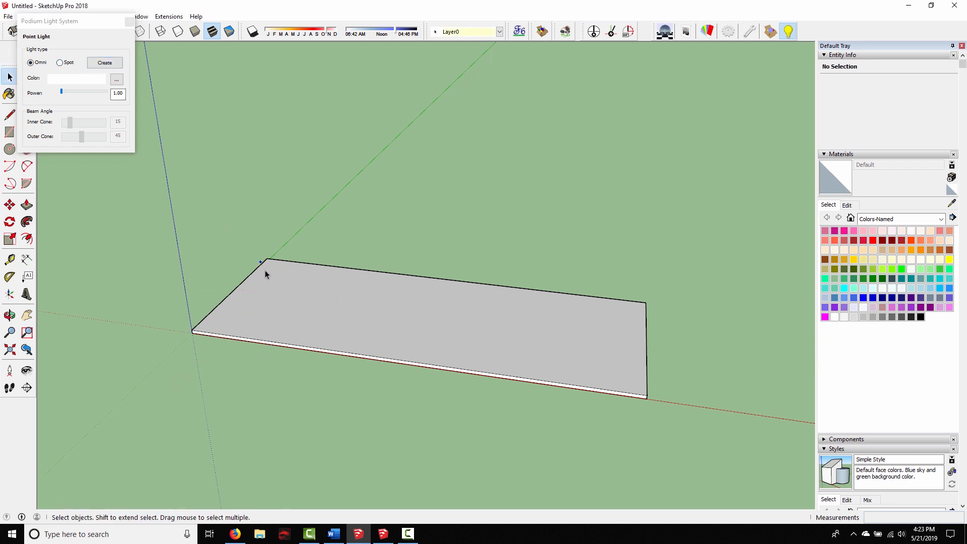
# - Copy the point light along the slab's long rear edge, about 5' 2" apart, as an array of 6 copies
pyautogui.click(266, 274)
pyautogui.moveTo(241, 247); pyautogui.dragTo(280, 273)
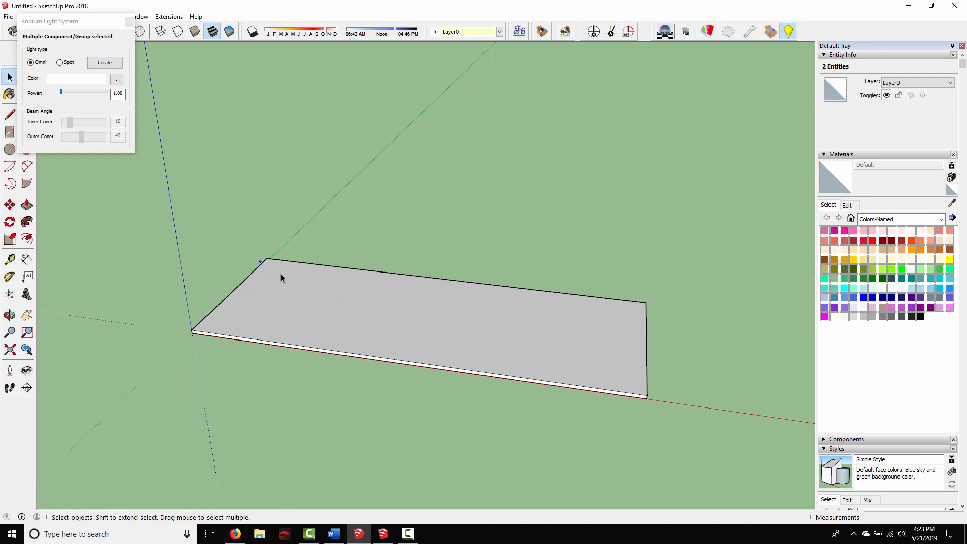
pyautogui.press('m')
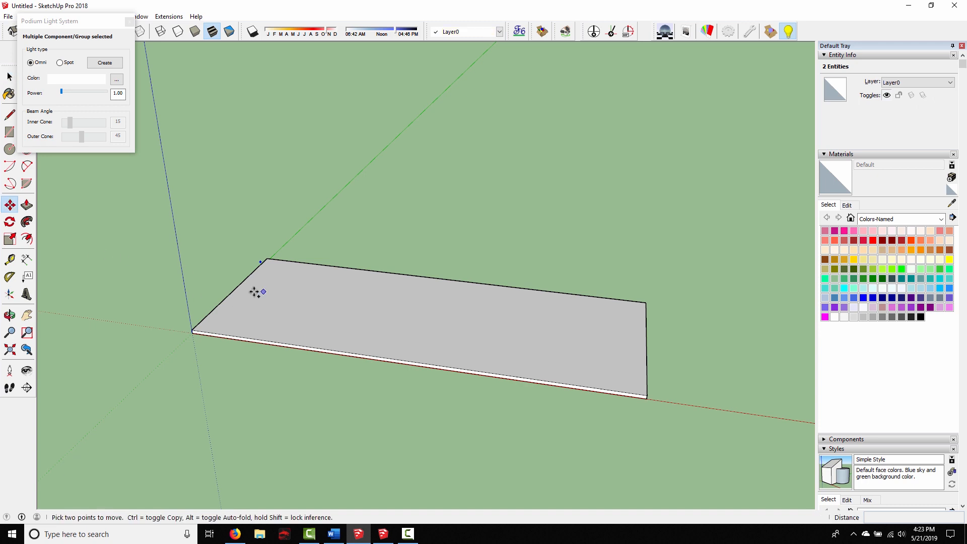
pyautogui.press('ctrl')
pyautogui.click(251, 297)
pyautogui.click(305, 306)
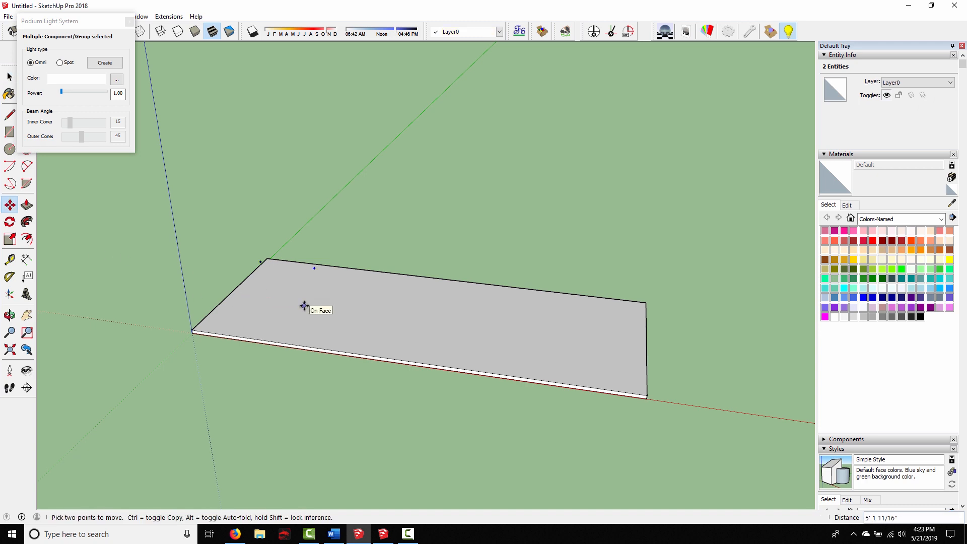
pyautogui.write('6x')
pyautogui.press('Return')
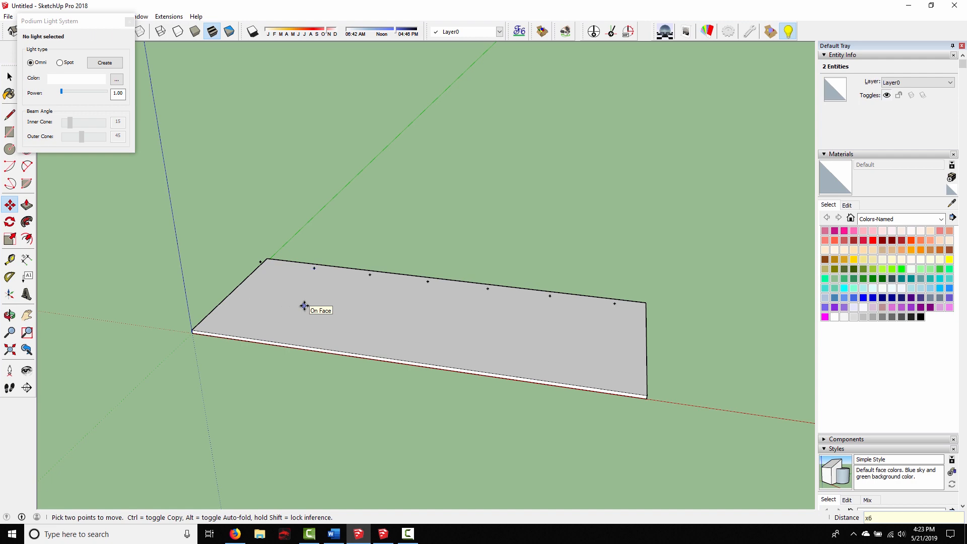
# - Close the light settings and turn off all point lights above the slab with Toggle Point Lights, dismissing the analysis report
pyautogui.scroll(2, 322, 305)
pyautogui.moveTo(387, 304); pyautogui.dragTo(455, 226, button='middle')
pyautogui.moveTo(399, 285); pyautogui.dragTo(378, 297, button='middle')
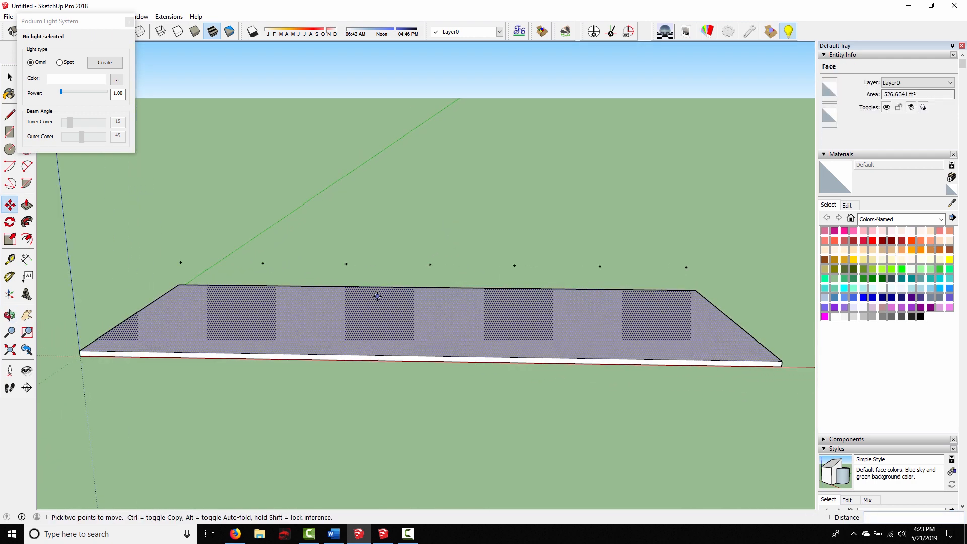
pyautogui.click(130, 23)
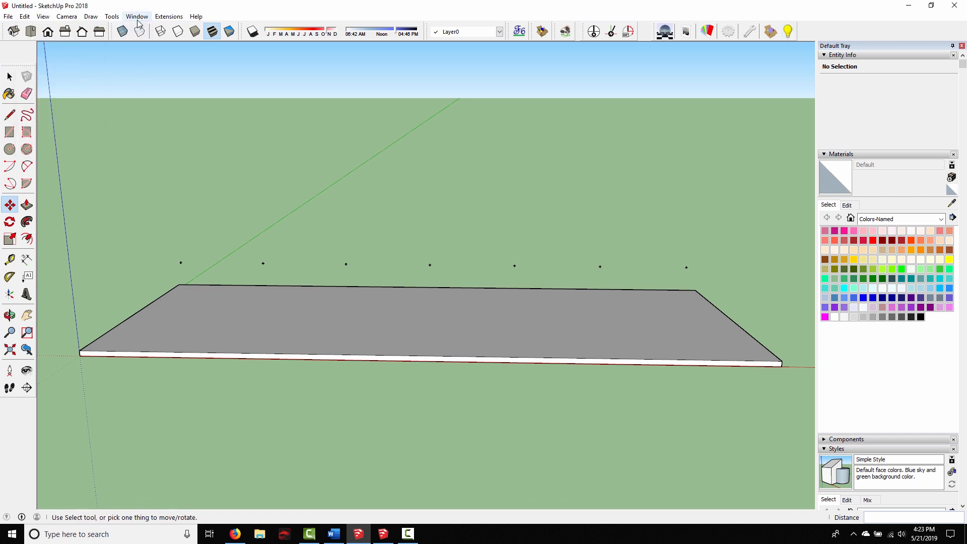
pyautogui.click(169, 16)
pyautogui.moveTo(224, 88)
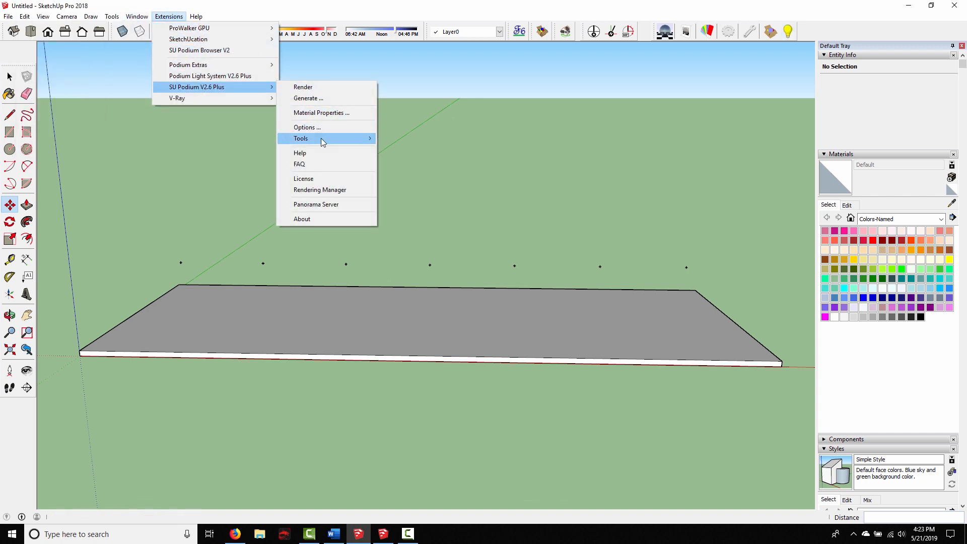
pyautogui.moveTo(333, 139)
pyautogui.click(414, 161)
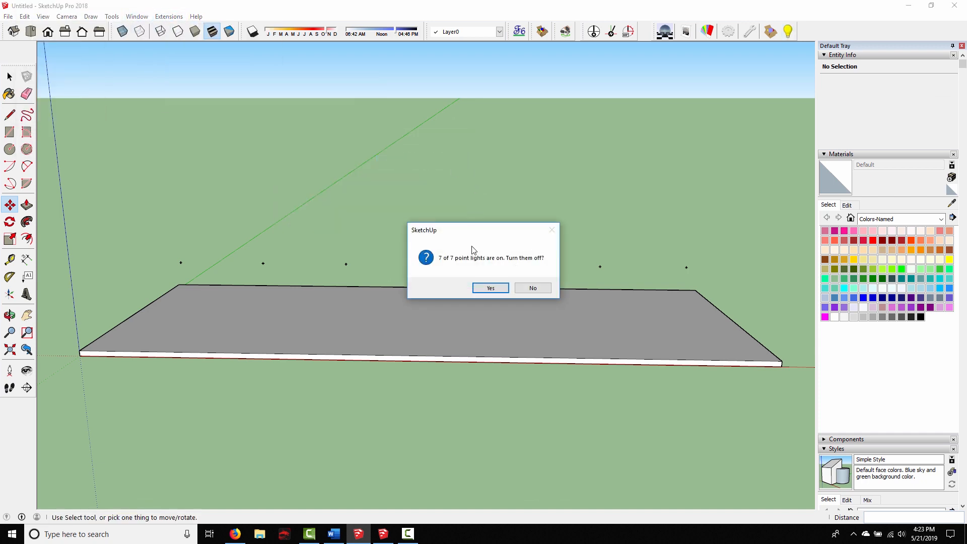
pyautogui.click(492, 289)
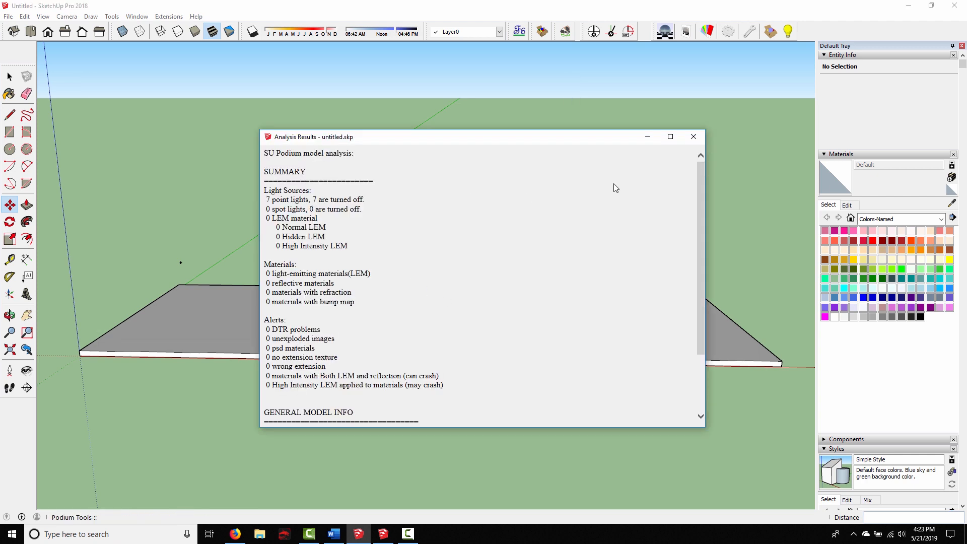
pyautogui.click(693, 138)
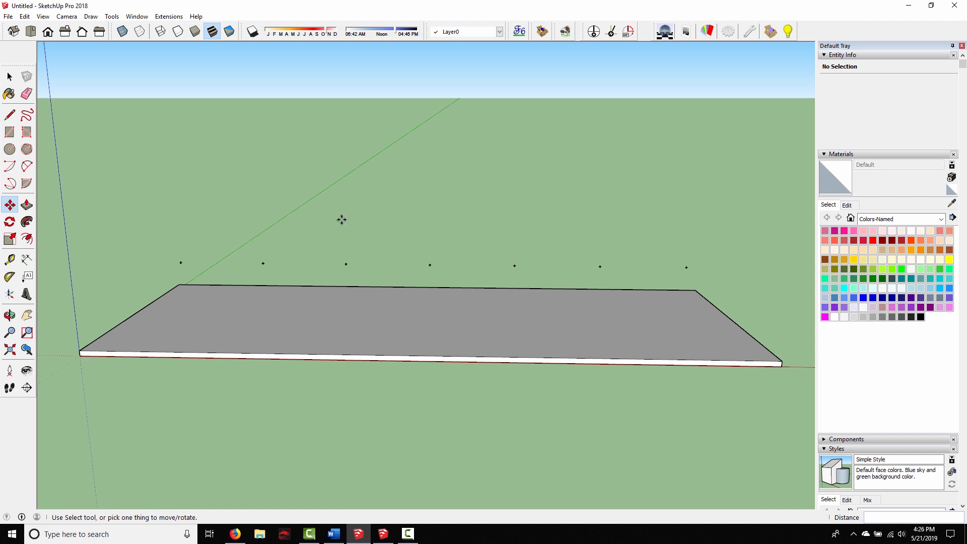
# - Check the Power setting of the first and second point lights in the row with the Podium Light System
pyautogui.press('space')
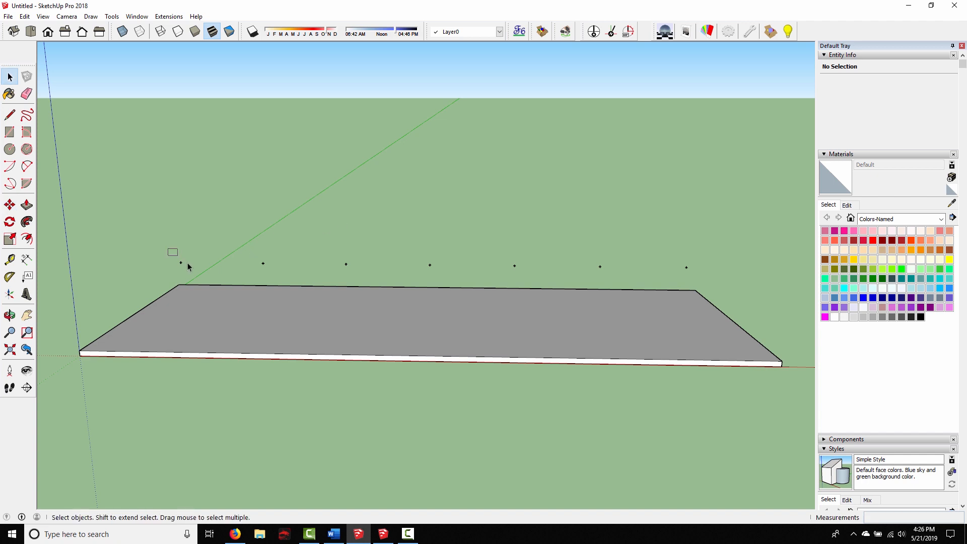
pyautogui.click(181, 262)
pyautogui.click(788, 31)
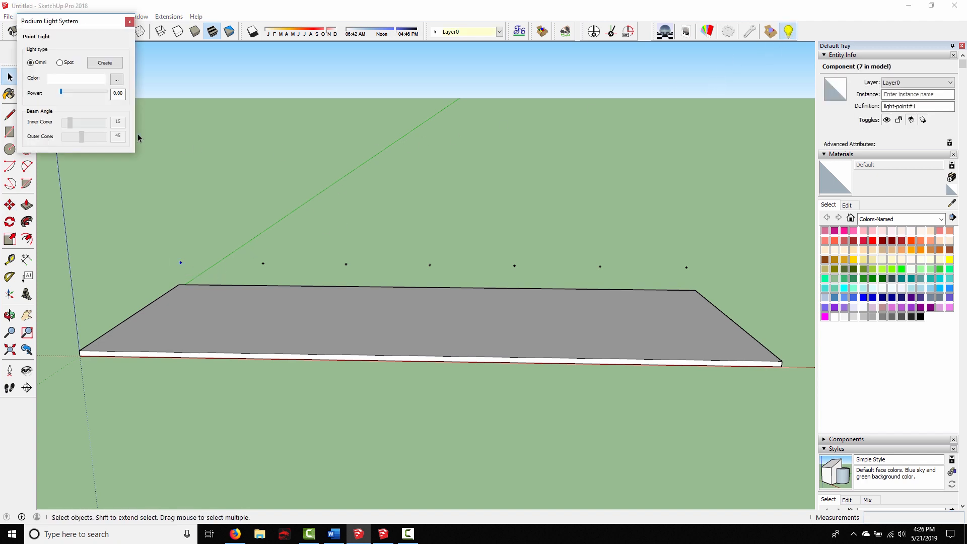
pyautogui.click(116, 93)
pyautogui.moveTo(223, 245); pyautogui.dragTo(290, 286)
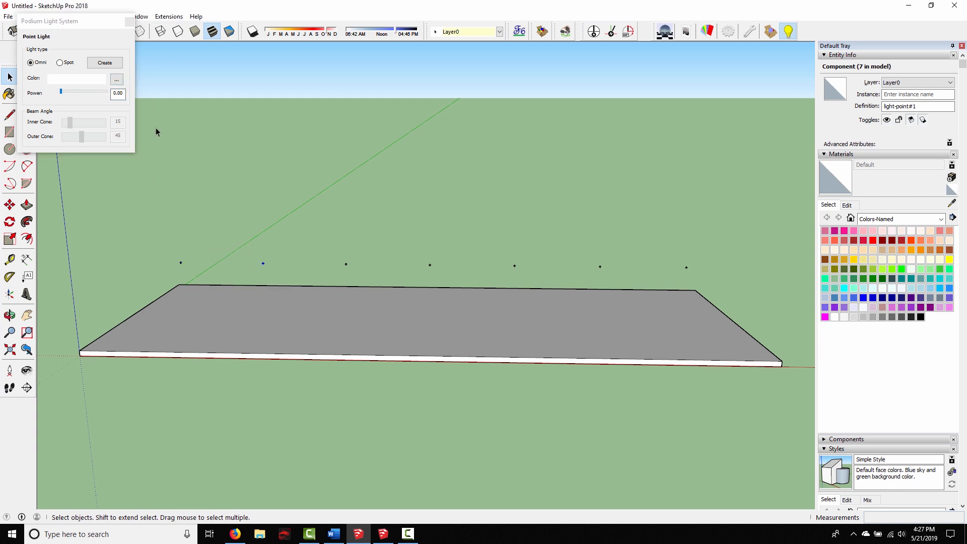
# - Set the second point light's power to 1.00, close the light settings and clear the selection
pyautogui.doubleClick(119, 94)
pyautogui.click(115, 93)
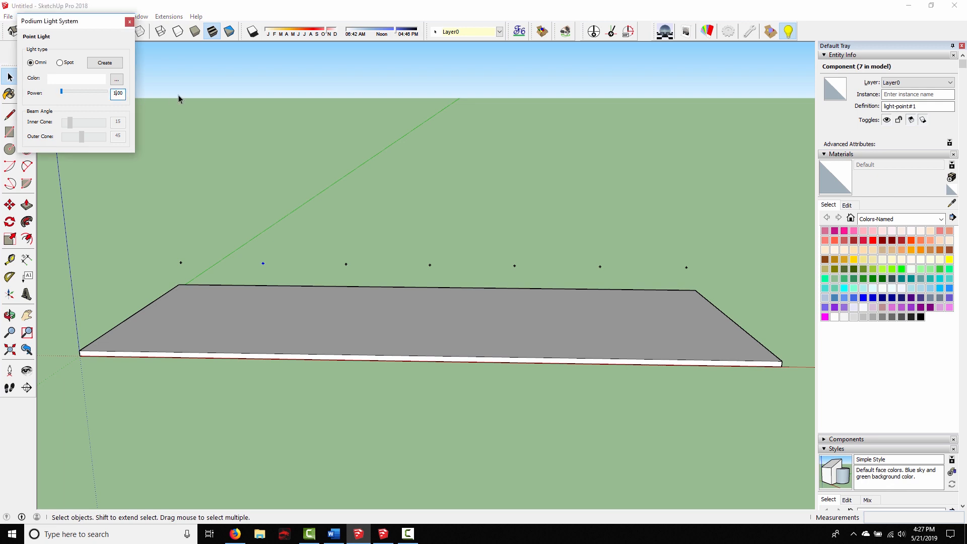
pyautogui.click(129, 21)
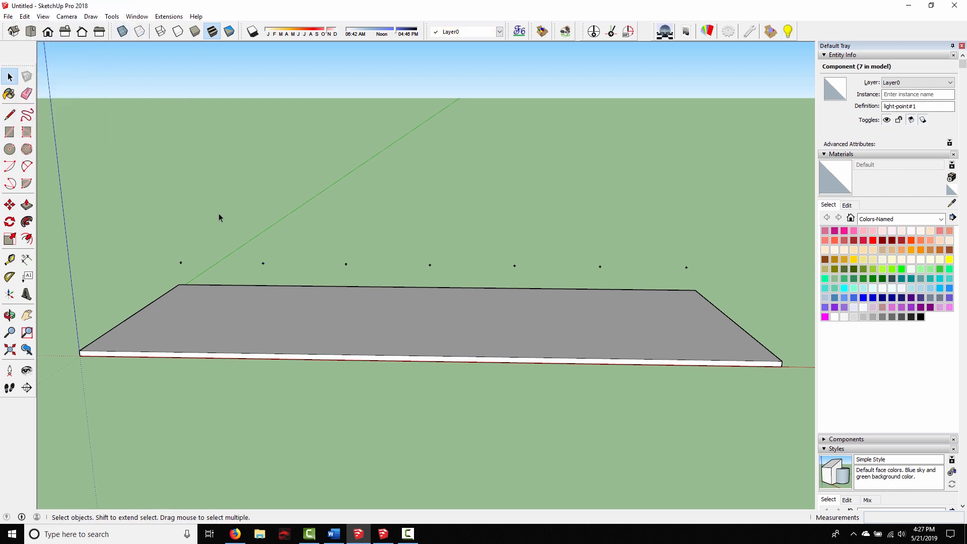
pyautogui.click(244, 239)
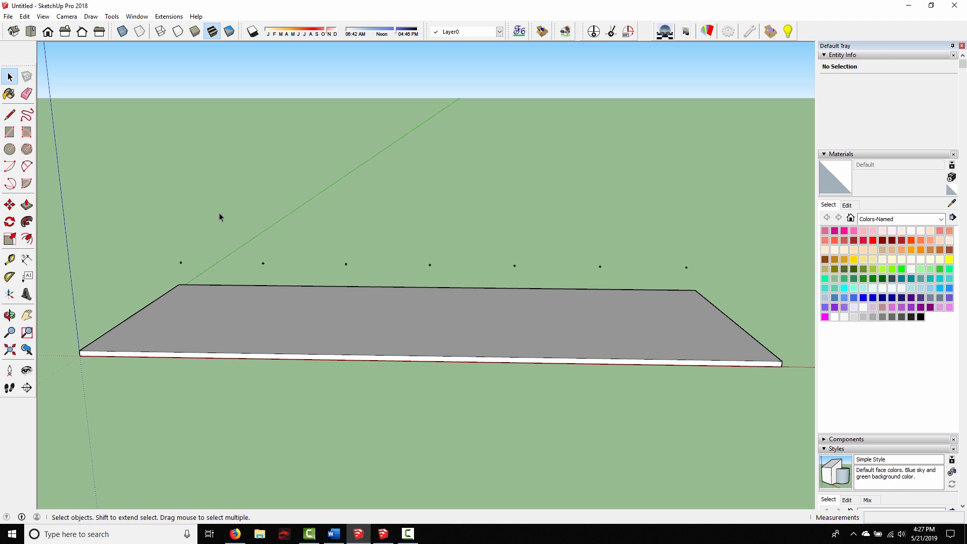
# - Turn on the point lights that are off with Toggle Point Lights, accepting the prompt and dismissing the analysis report
pyautogui.click(169, 16)
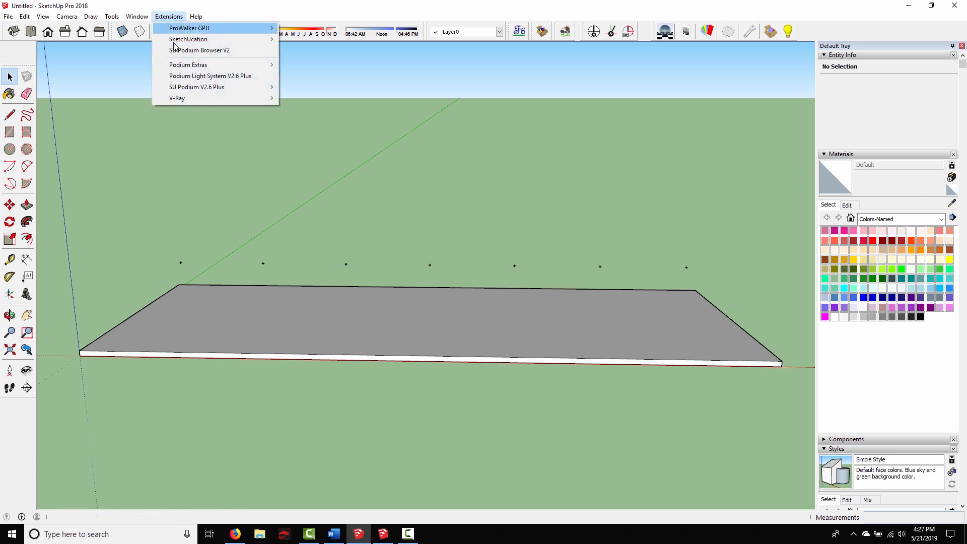
pyautogui.moveTo(224, 93)
pyautogui.moveTo(324, 138)
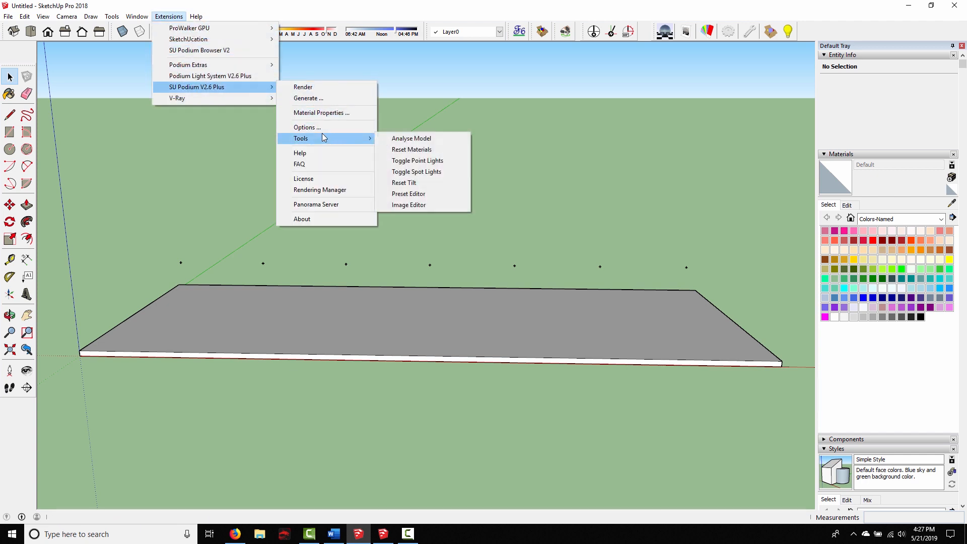
pyautogui.click(428, 161)
pyautogui.moveTo(481, 238); pyautogui.dragTo(391, 141)
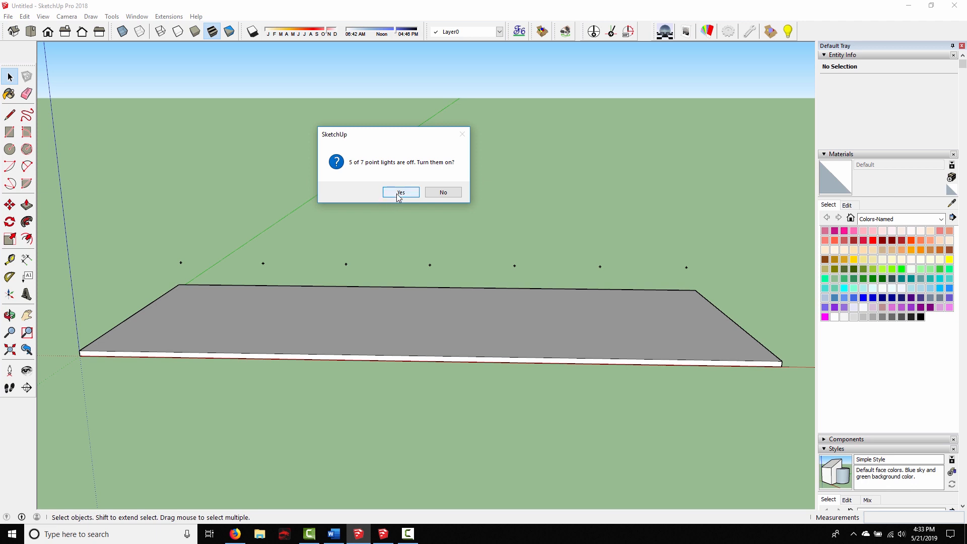
pyautogui.click(401, 193)
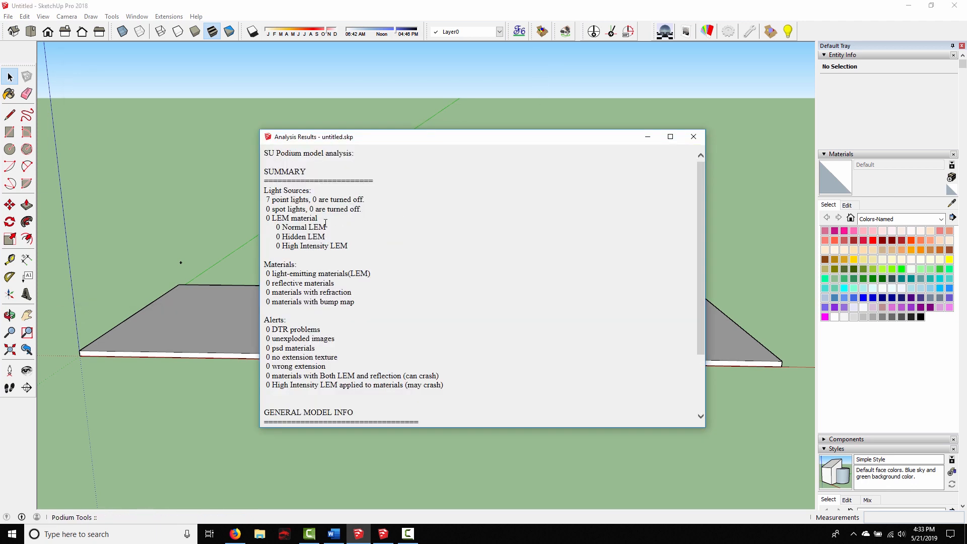
pyautogui.click(694, 136)
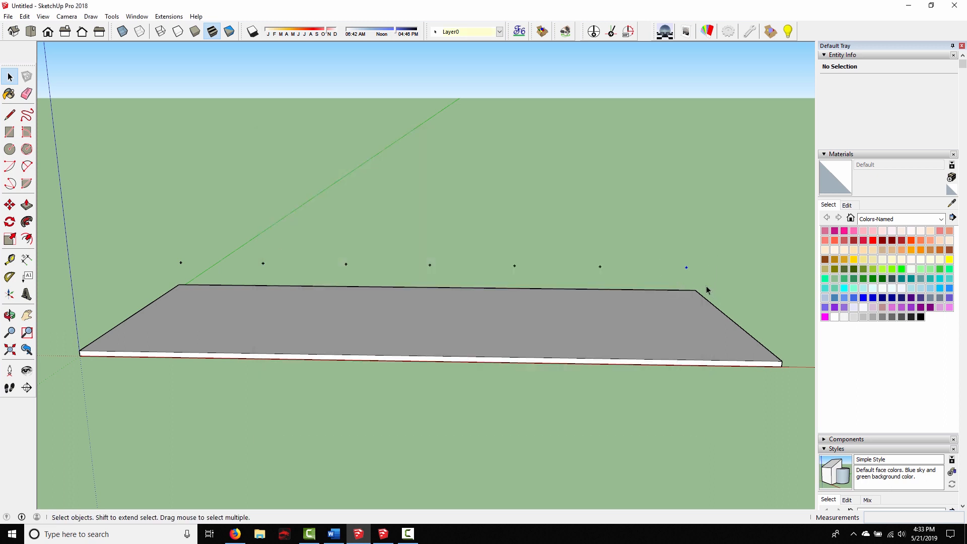
# - Set the power of the last point light in the row to 0 and close the light settings
pyautogui.click(701, 265)
pyautogui.click(788, 31)
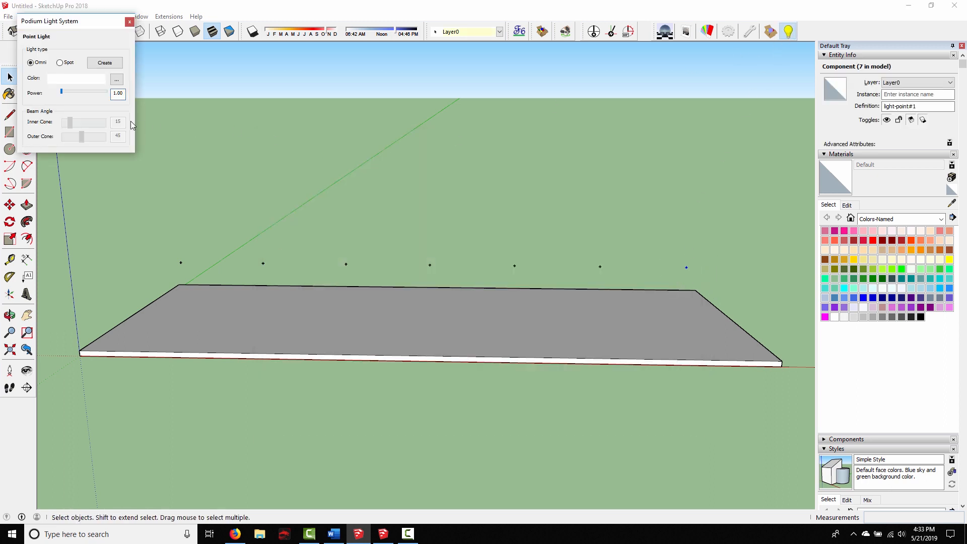
pyautogui.moveTo(61, 92); pyautogui.dragTo(43, 95)
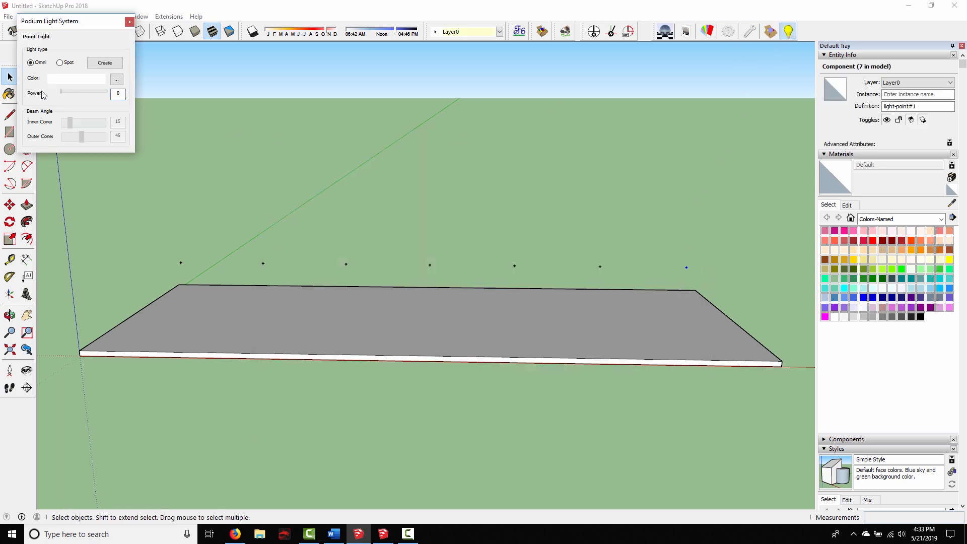
pyautogui.click(129, 21)
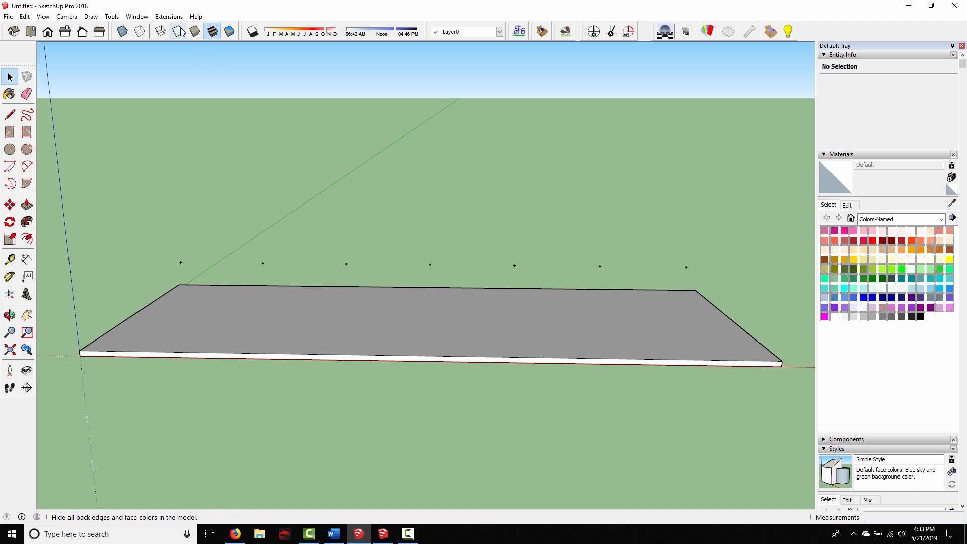
# - Run SU Podium's Toggle Point Lights on the row of lights again
pyautogui.click(169, 16)
pyautogui.moveTo(199, 87)
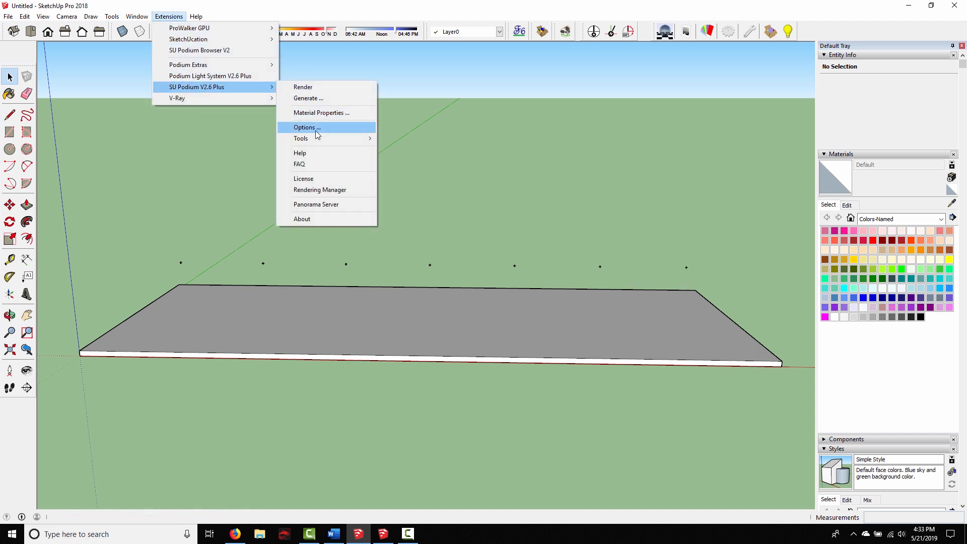
pyautogui.moveTo(317, 138)
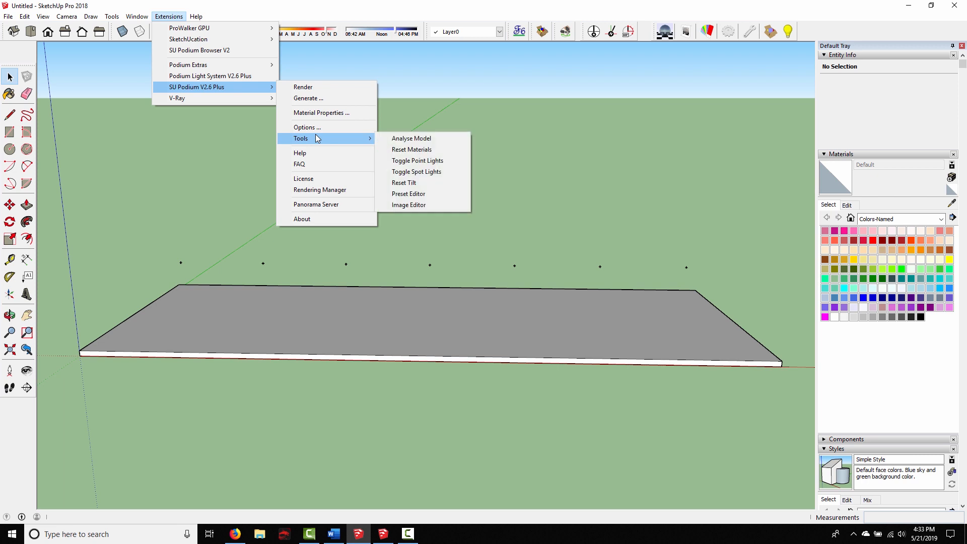
pyautogui.click(417, 161)
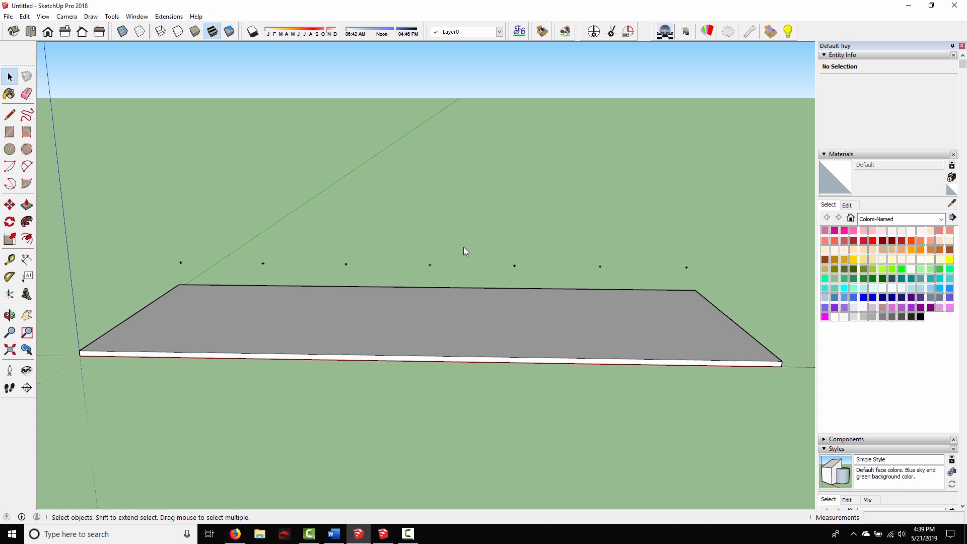
# - Switch to the kitchen-quickstart-aliasing model and view its fixtures in the Light Fixture Outliner, closing it when done
pyautogui.click(383, 534)
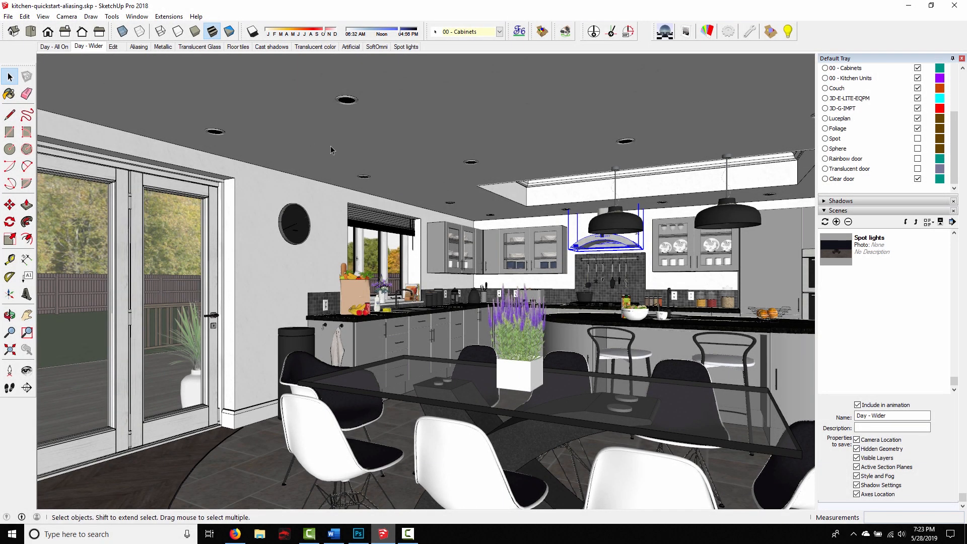
pyautogui.click(180, 20)
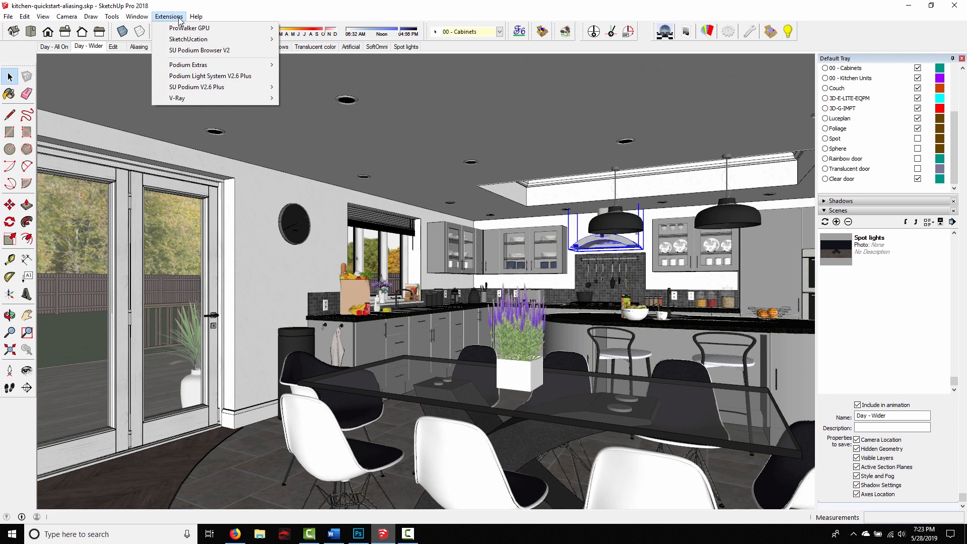
pyautogui.moveTo(193, 66)
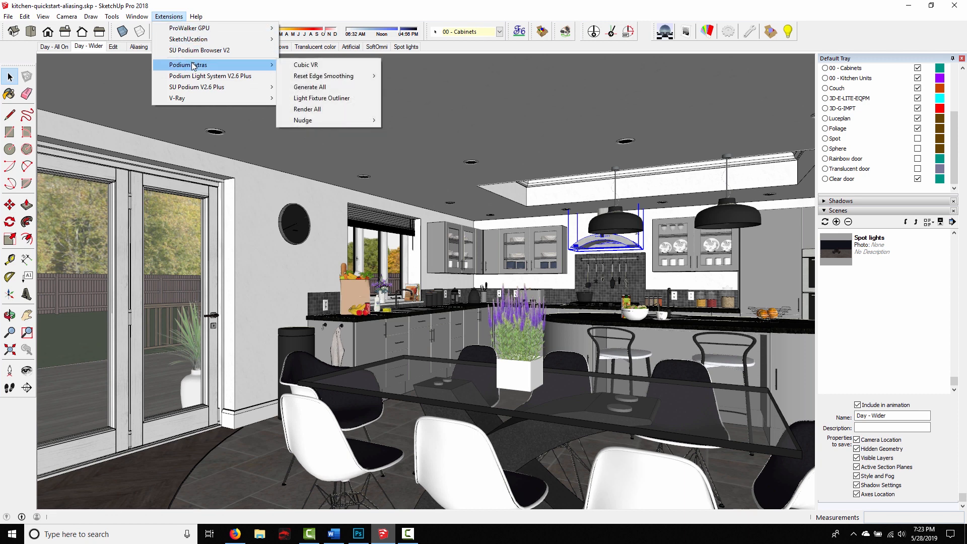
pyautogui.click(318, 99)
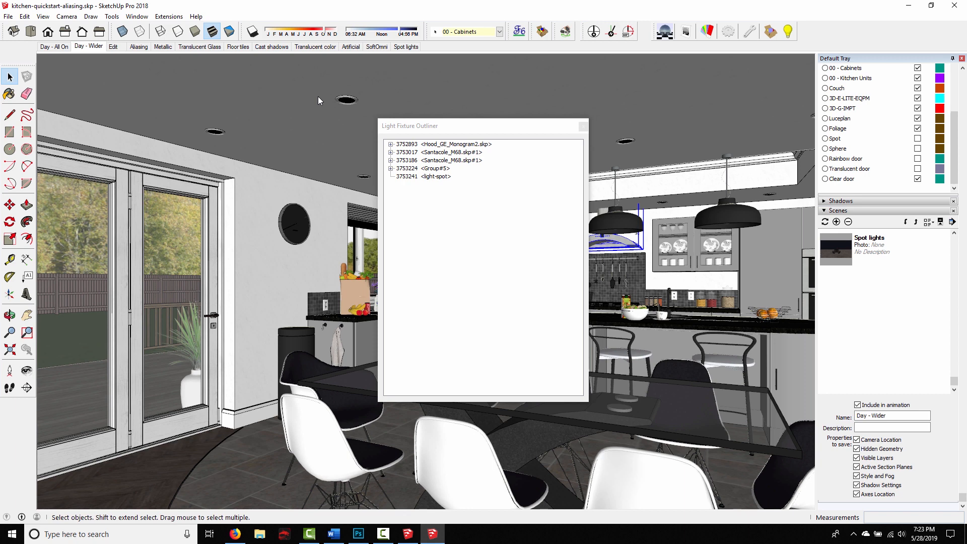
pyautogui.click(583, 127)
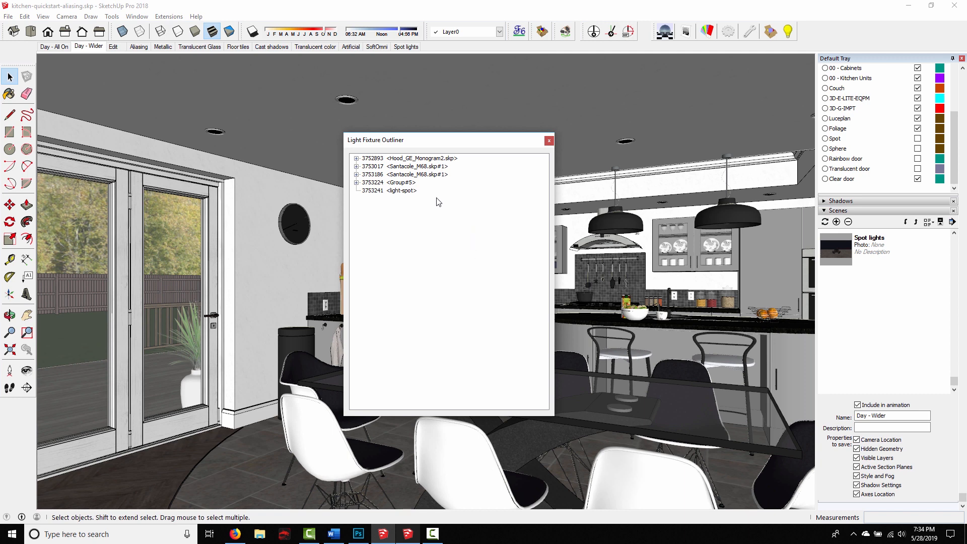
# - Select the Hood_GE_Monogram2 fixture in the Light Fixture Outliner and check it with the Podium Light System
pyautogui.click(418, 159)
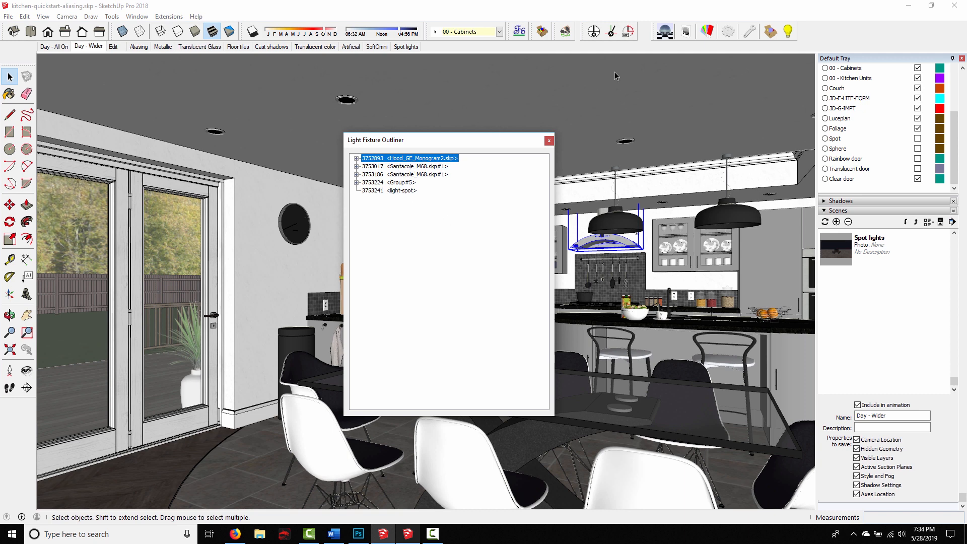
pyautogui.click(788, 31)
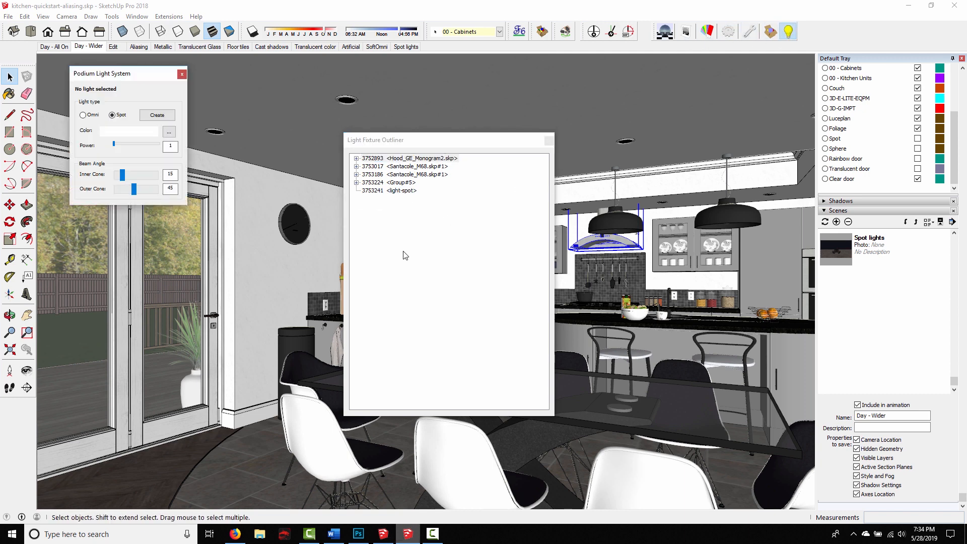
pyautogui.click(182, 75)
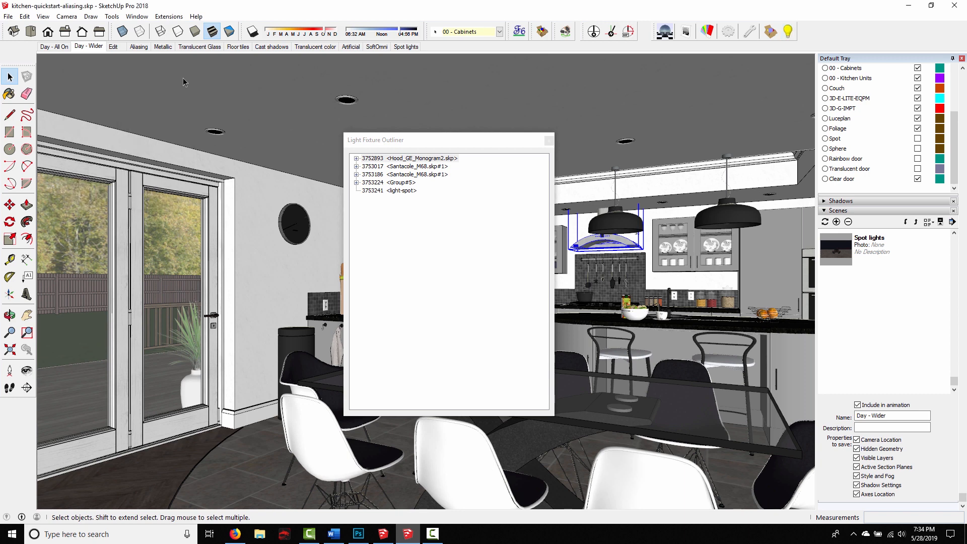
# - Locate both Santacole_M68 pendant lamps and the ceiling light group Group#5 by selecting each in the outliner
pyautogui.click(402, 168)
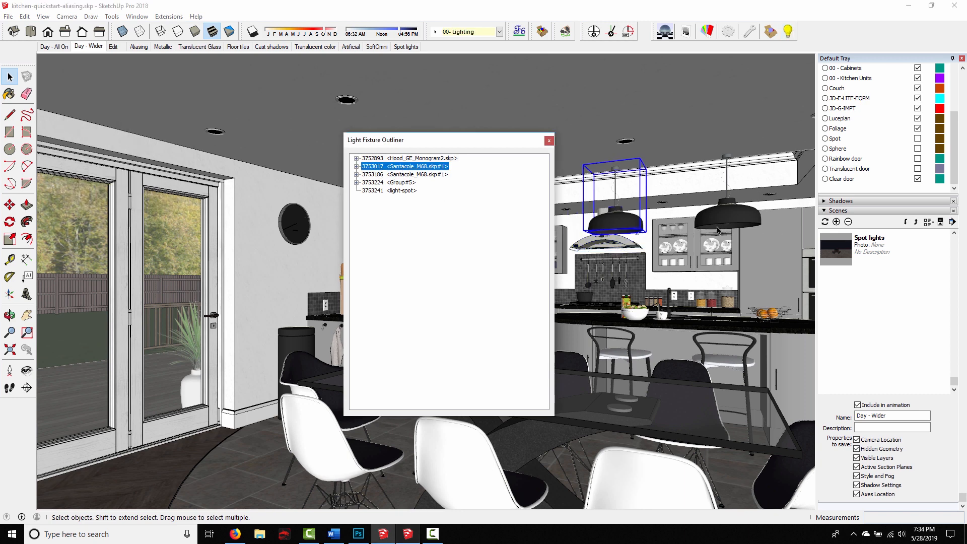
pyautogui.click(441, 176)
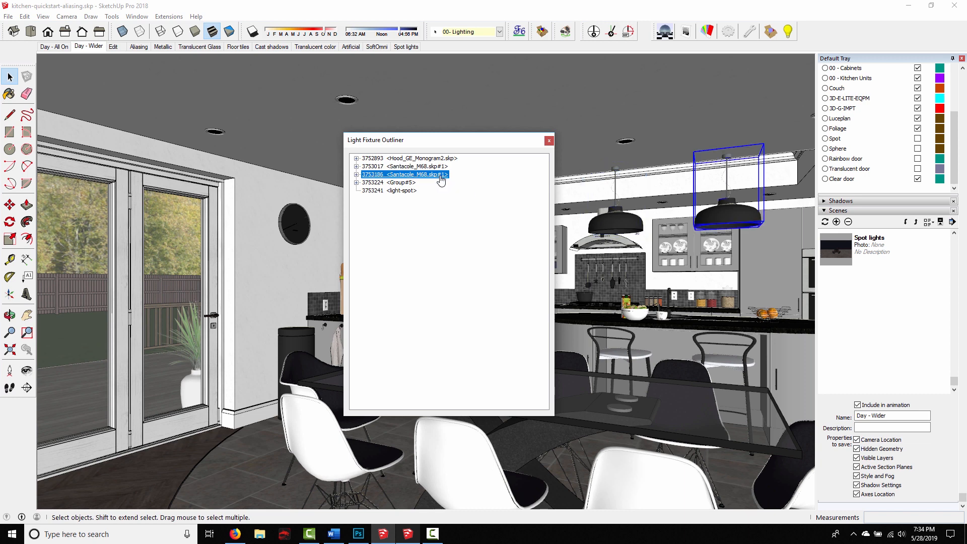
pyautogui.click(393, 183)
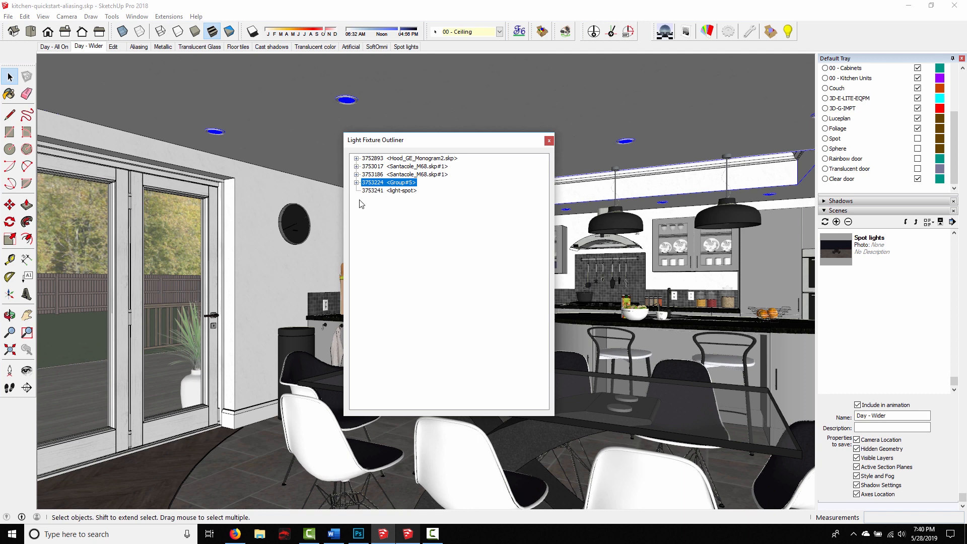
# - Expand Group#5, move the outliner clear of the kitchen view and locate Cooper_lights_993 fixtures #2 and #24, clearing the selection at the end
pyautogui.click(357, 182)
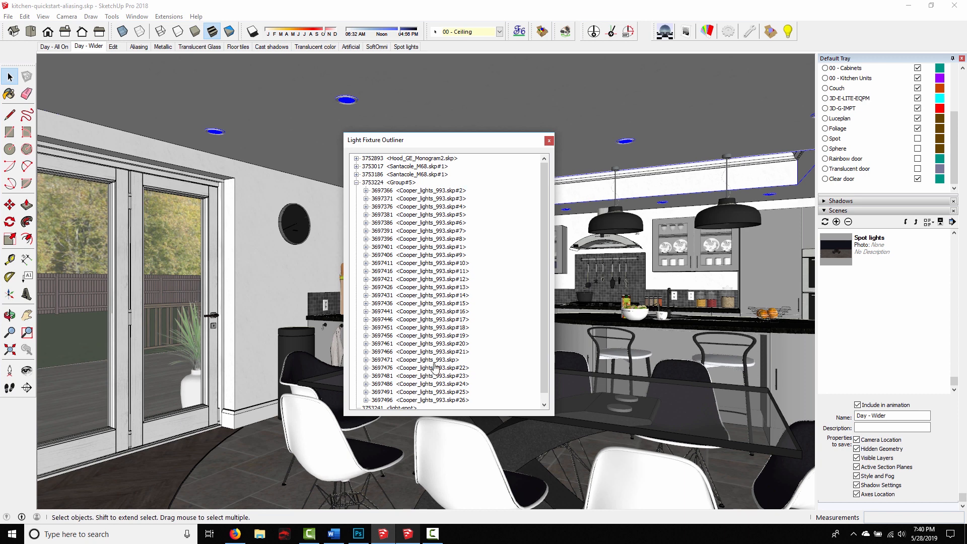
pyautogui.click(427, 192)
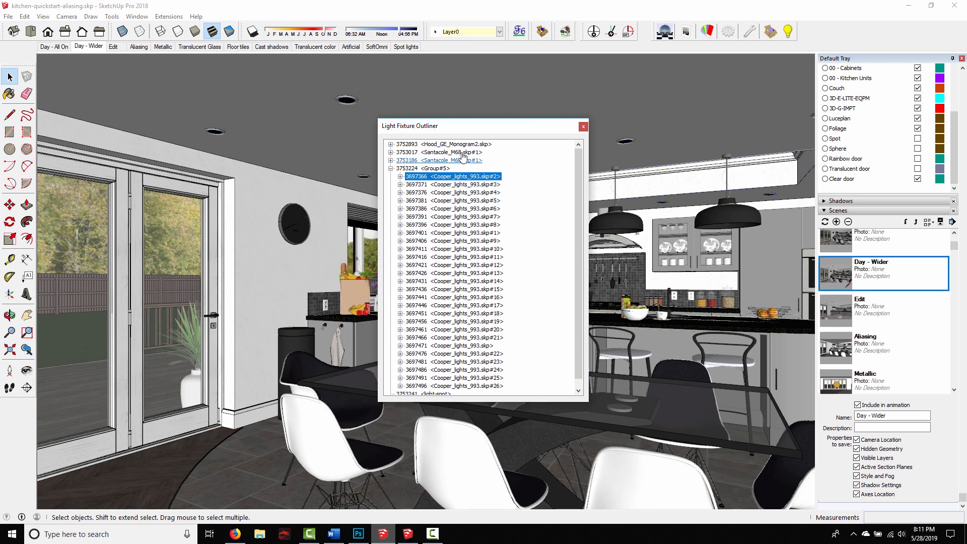
pyautogui.moveTo(458, 130); pyautogui.dragTo(224, 161)
pyautogui.scroll(-1, 234, 275)
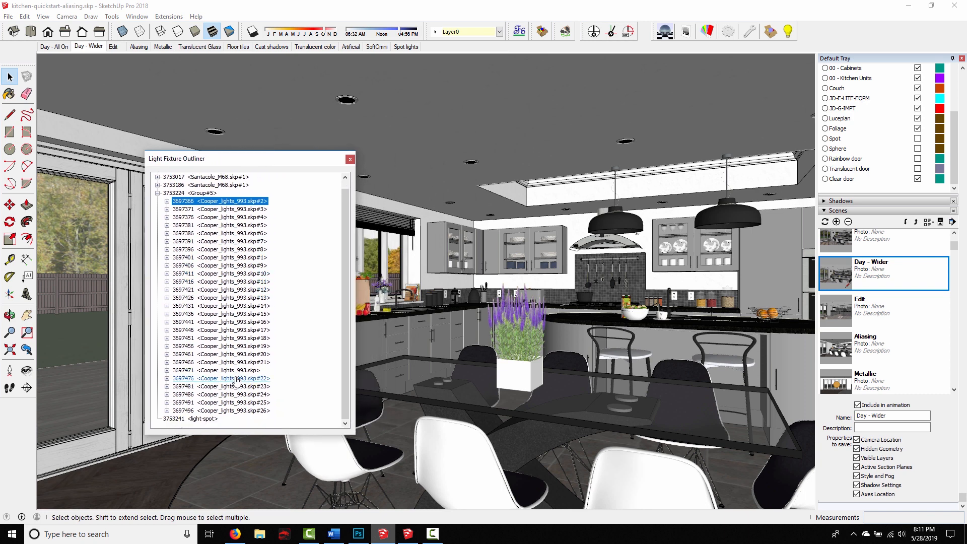
pyautogui.click(232, 394)
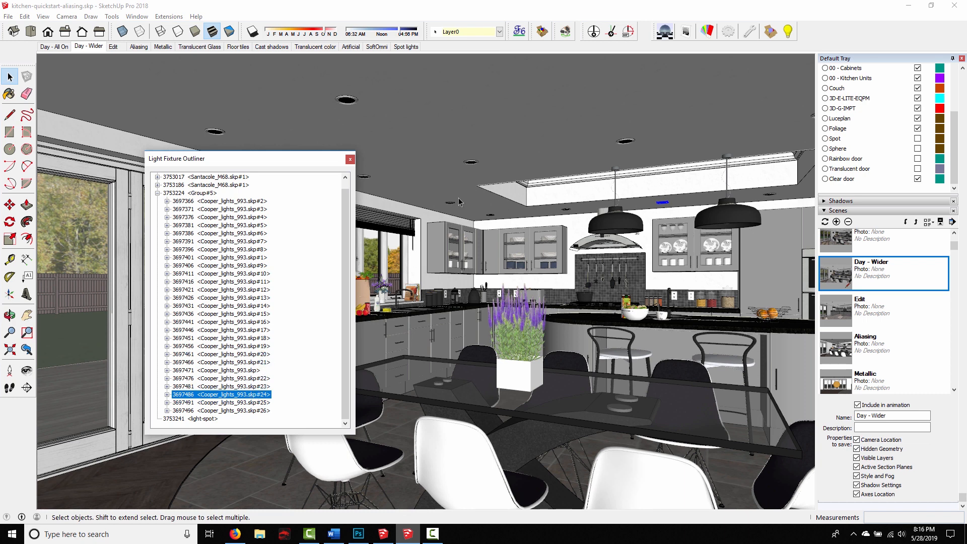
pyautogui.click(727, 210)
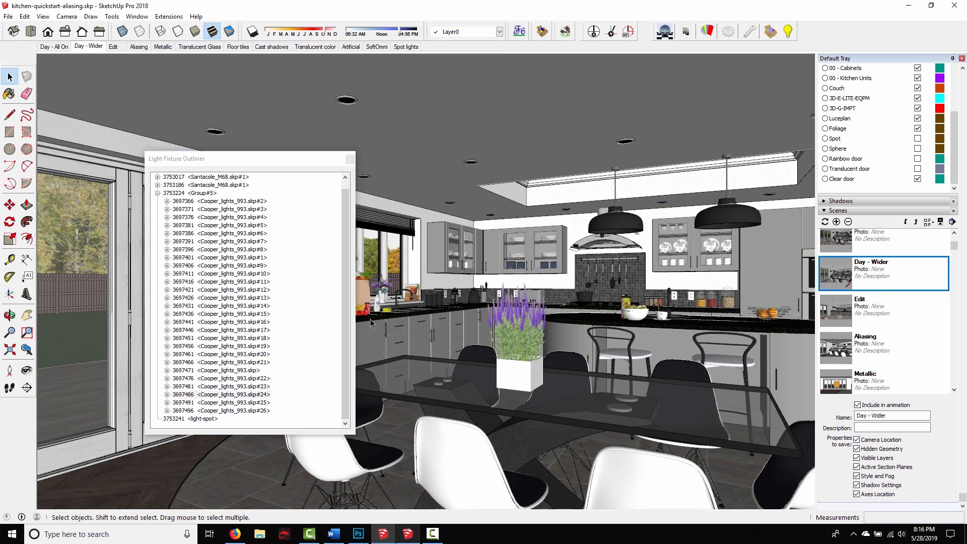
# - Locate Cooper_lights_993 ceiling fixtures #26, #25, #24 and #23 by selecting each in the outliner, returning to #26
pyautogui.click(264, 411)
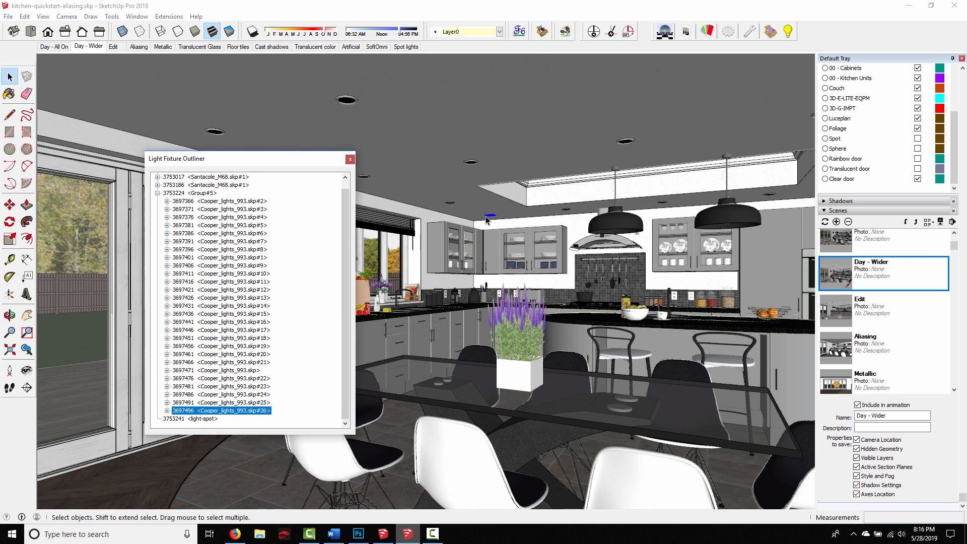
pyautogui.click(263, 403)
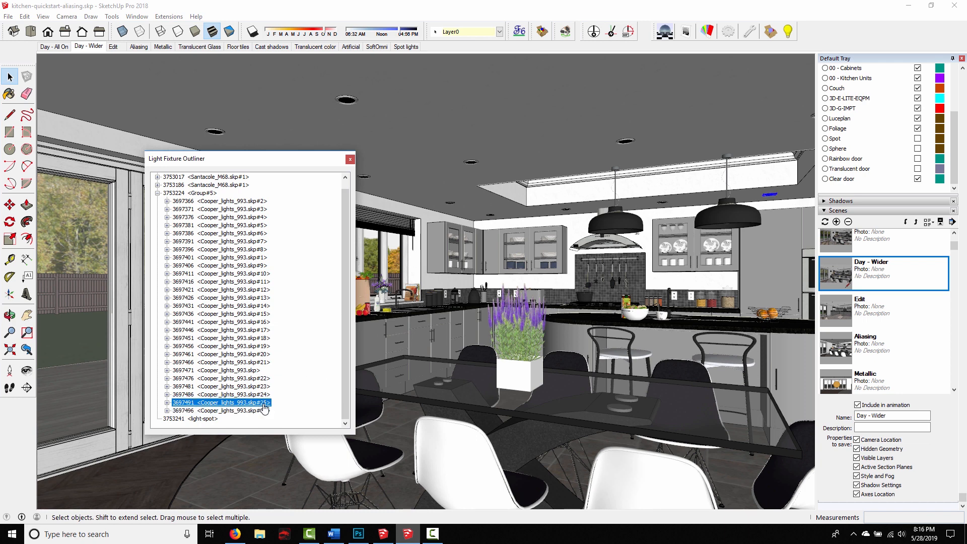
pyautogui.click(262, 395)
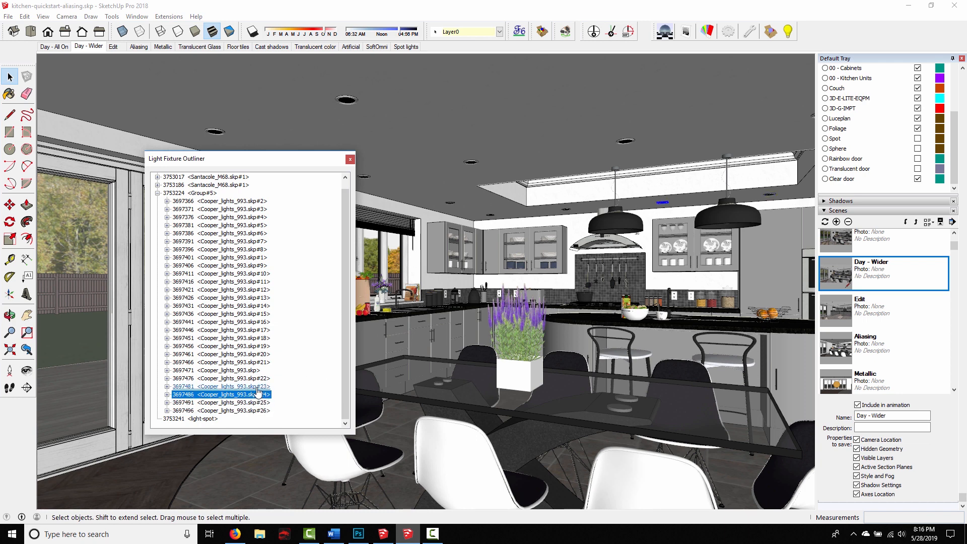
pyautogui.click(261, 387)
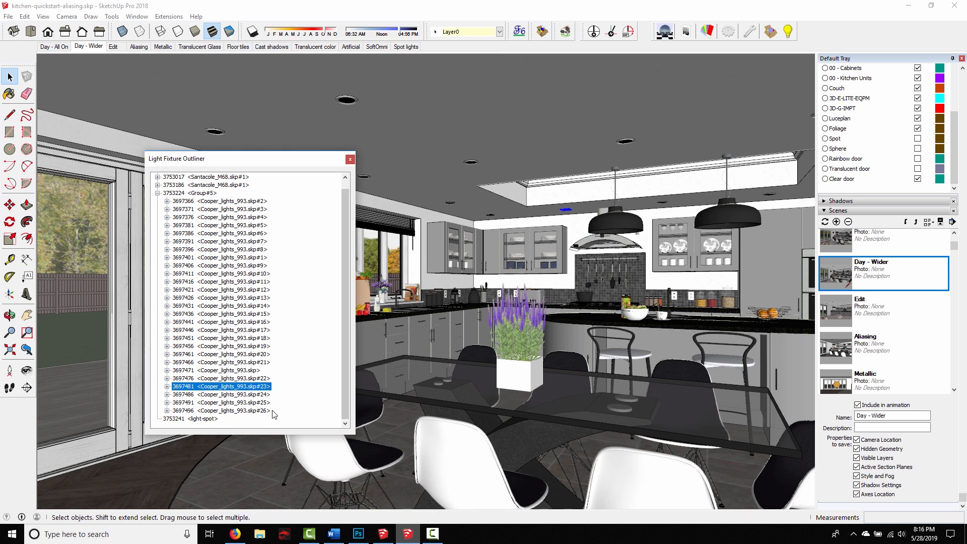
pyautogui.click(253, 411)
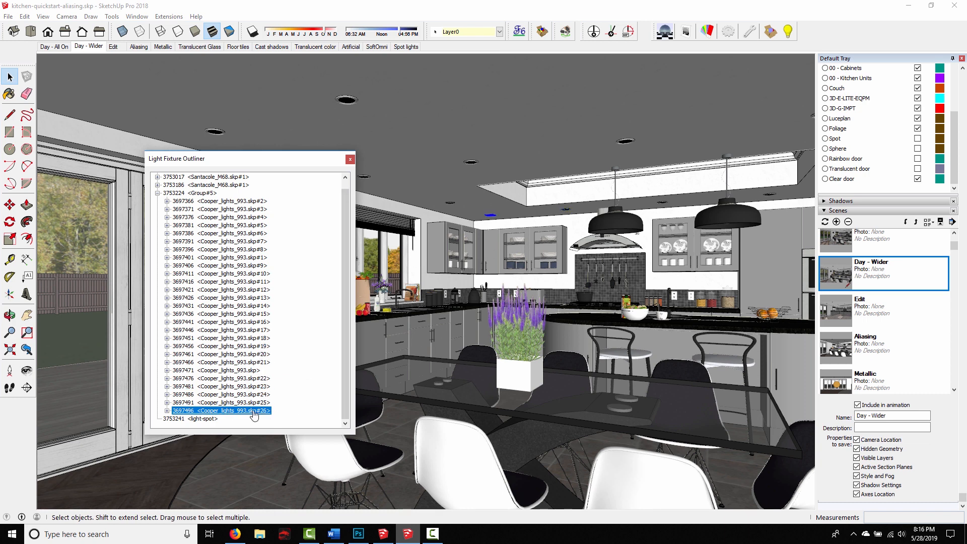
# - Hide Cooper_lights_993 ceiling fixtures #26, #25, #24 and #23 one by one in the Light Fixture Outliner
pyautogui.click(254, 411)
pyautogui.click(272, 417)
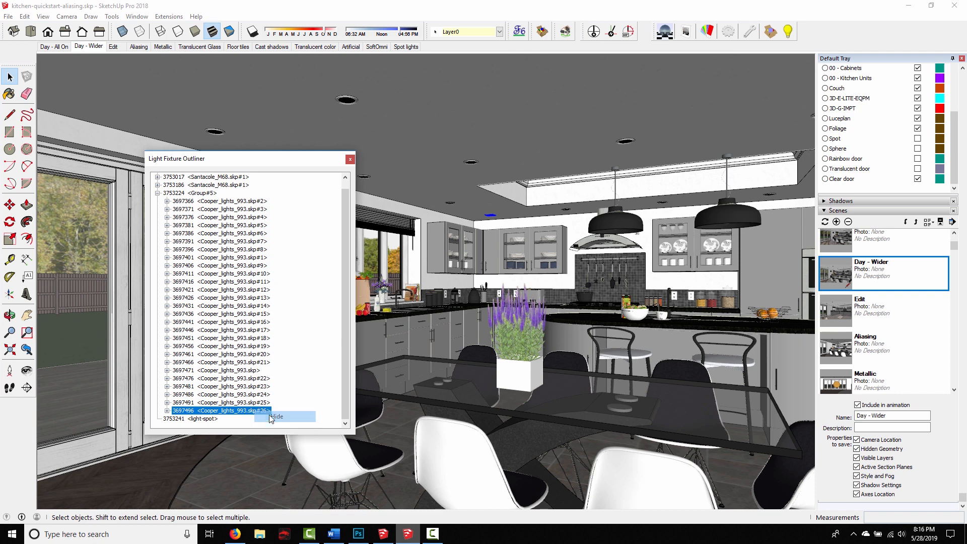
pyautogui.rightClick(266, 402)
pyautogui.click(278, 406)
pyautogui.rightClick(266, 397)
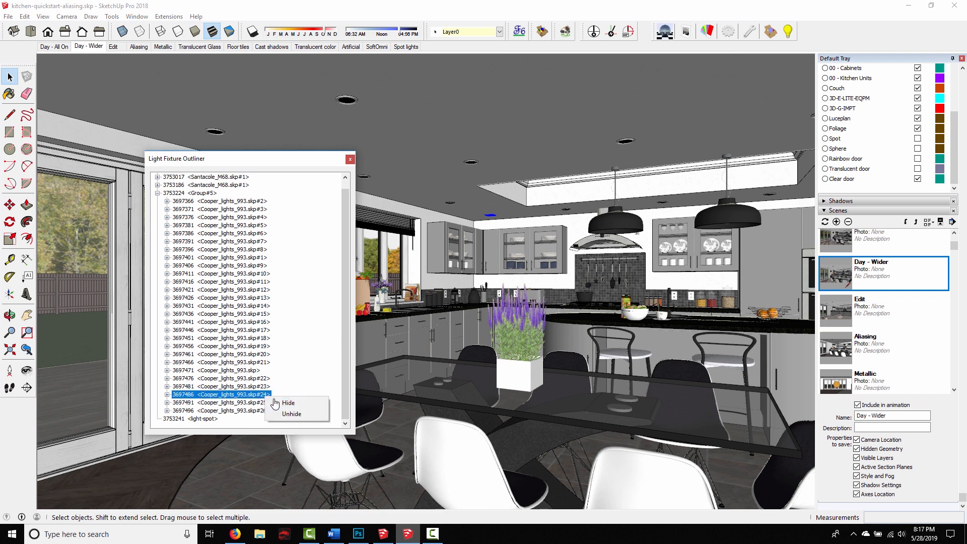
pyautogui.click(277, 401)
pyautogui.rightClick(258, 392)
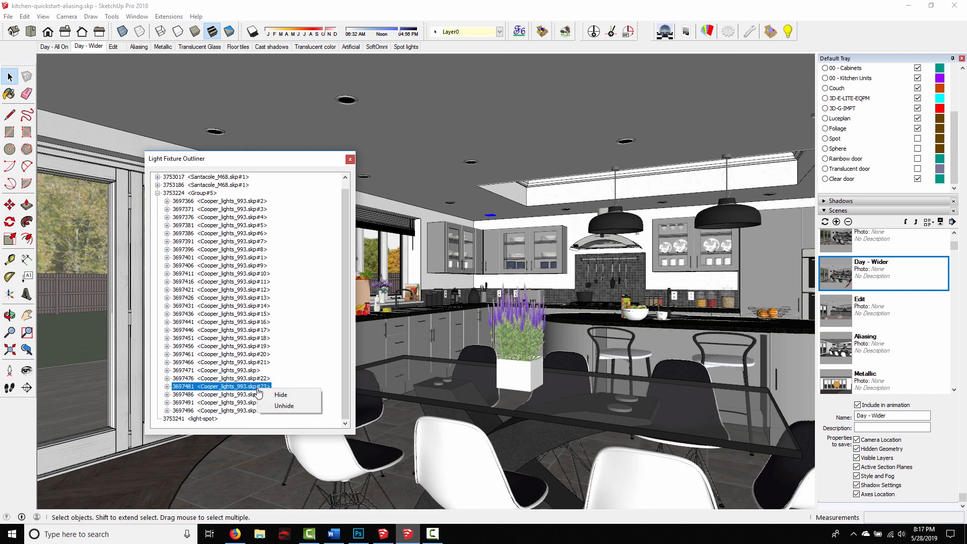
pyautogui.click(275, 397)
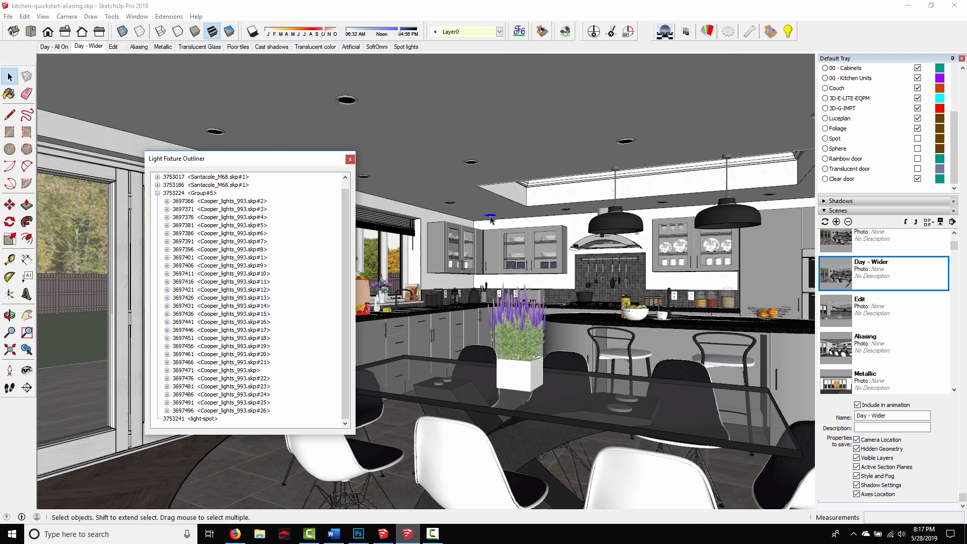
# - Select the ceiling group, move the outliner aside and expand Cooper_lights_993 fixtures #23 to #26 down to their Incandescent and Halogen bulbs
pyautogui.click(568, 214)
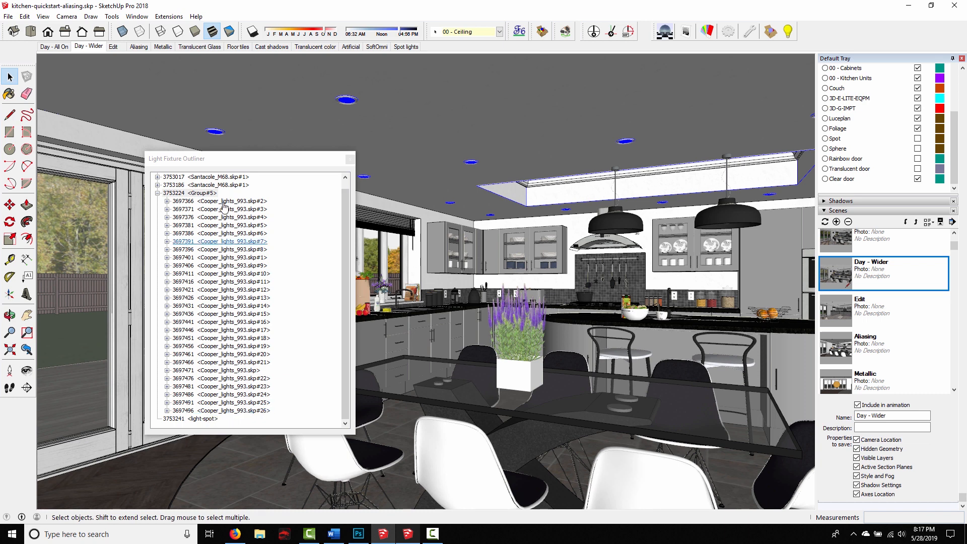
pyautogui.moveTo(225, 159); pyautogui.dragTo(265, 101)
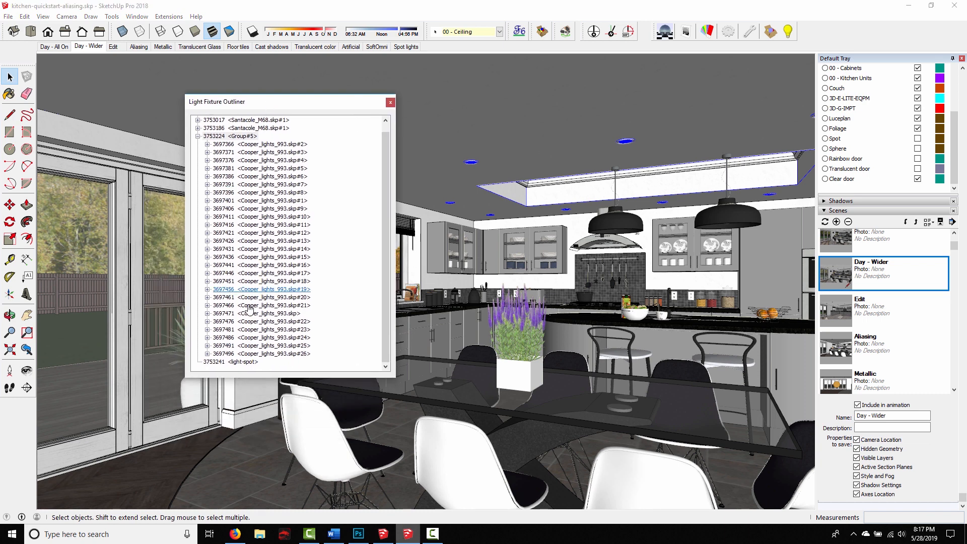
pyautogui.click(207, 354)
pyautogui.click(217, 362)
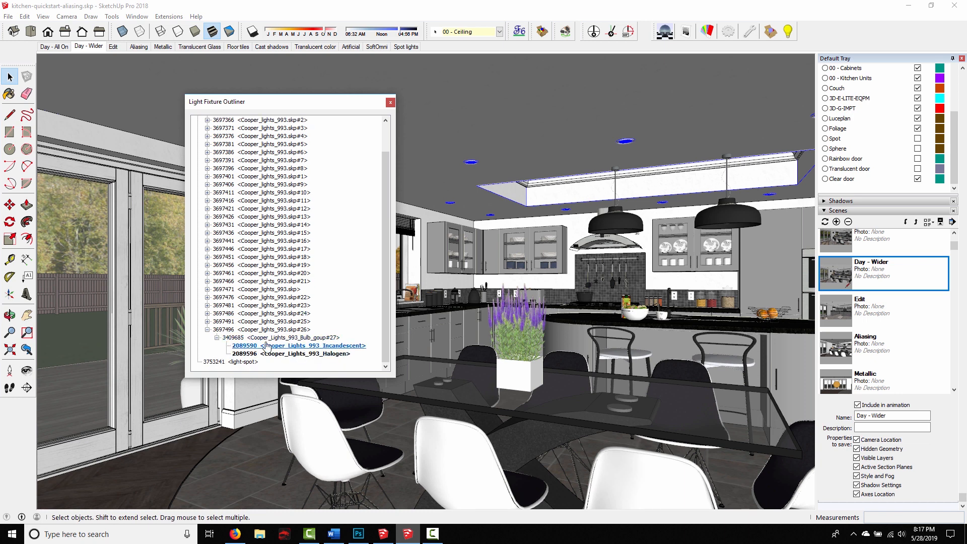
pyautogui.click(207, 321)
pyautogui.click(207, 313)
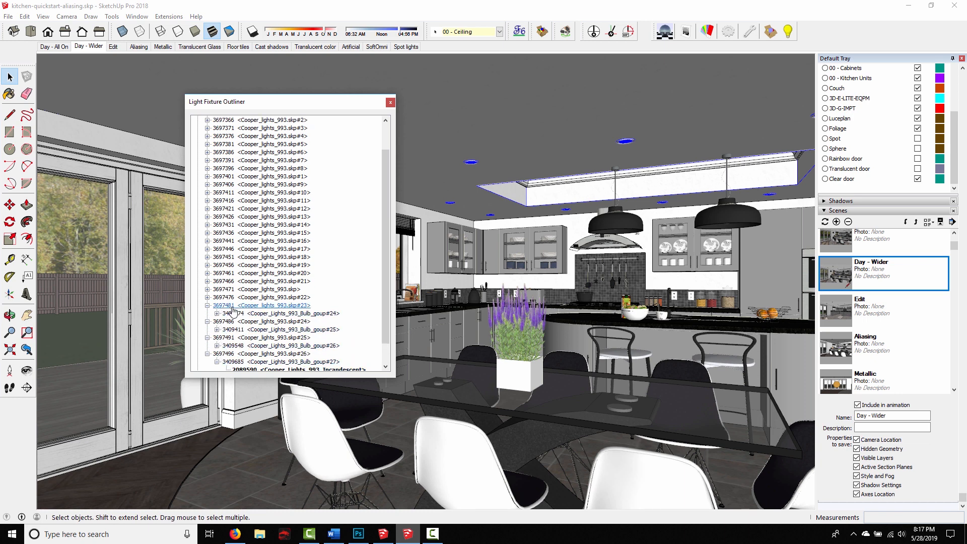
pyautogui.click(207, 306)
pyautogui.click(217, 293)
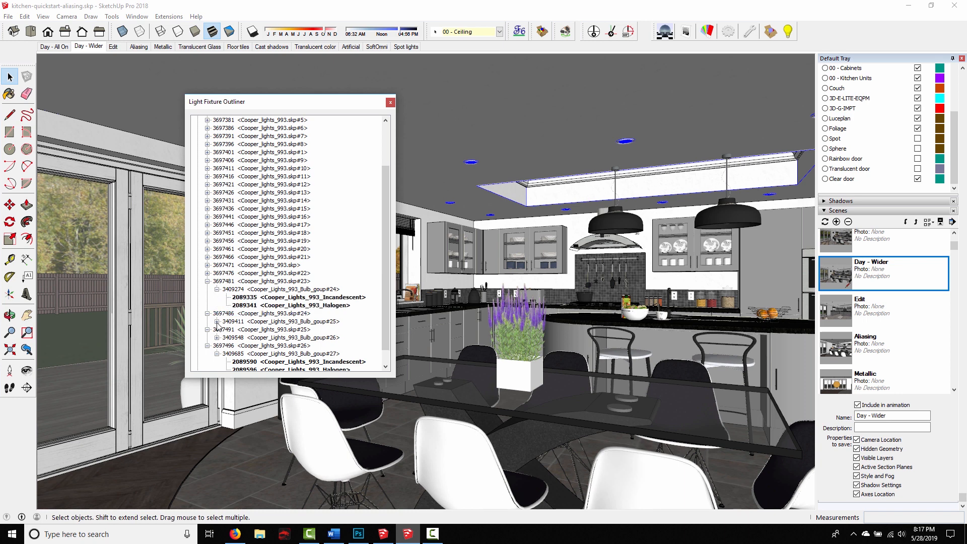
pyautogui.click(217, 322)
pyautogui.click(217, 354)
pyautogui.click(207, 370)
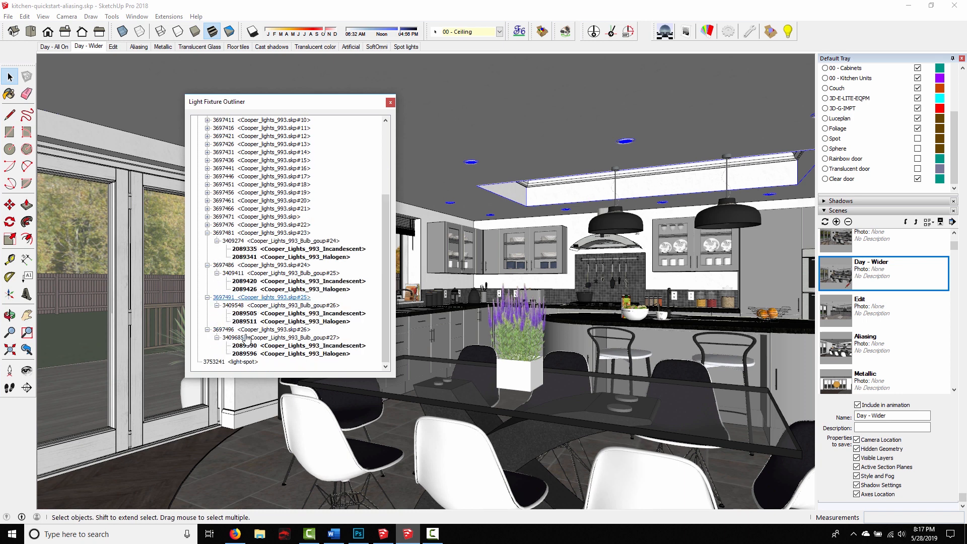
pyautogui.click(216, 338)
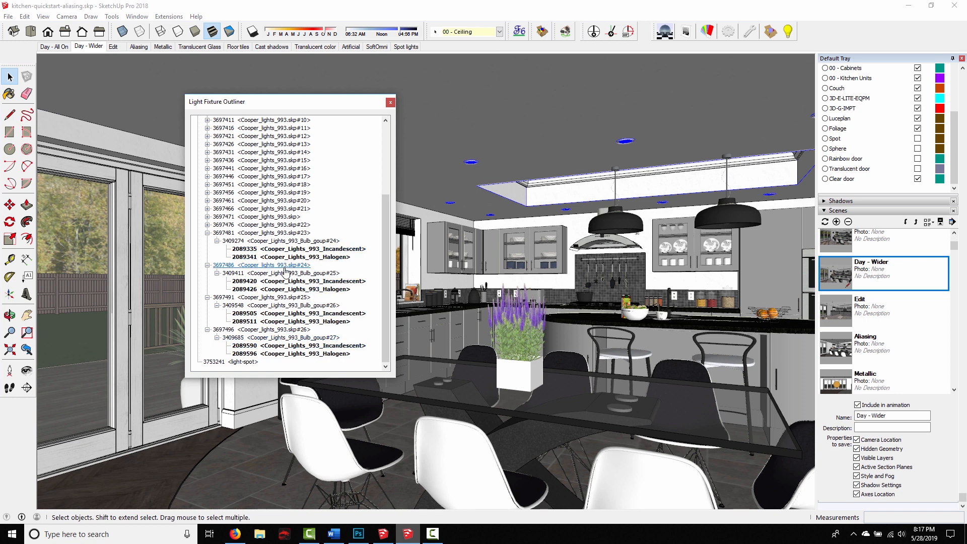
# - Hide the Halogen bulb of Cooper_lights_993 #23 and unhide the Incandescent bulbs of fixtures #24, #25 and #26
pyautogui.click(267, 233)
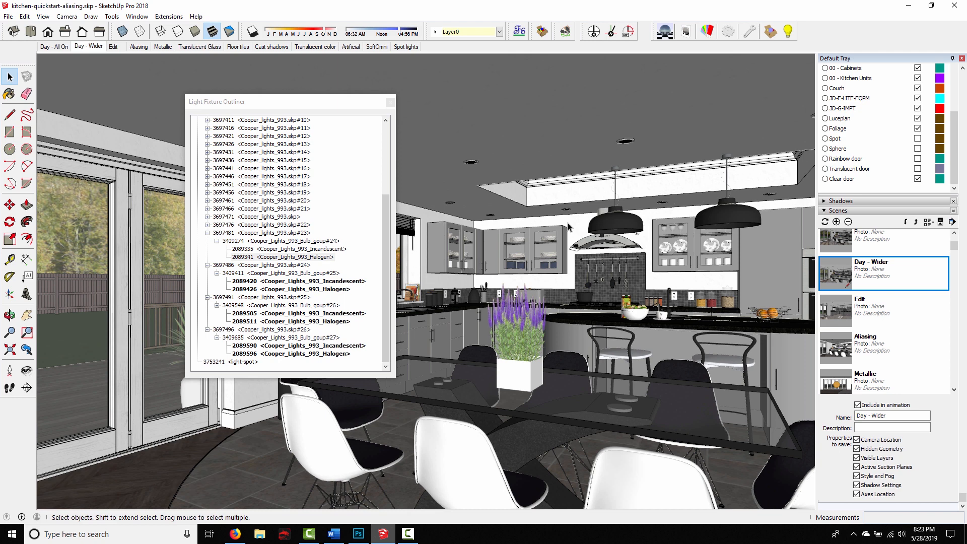
pyautogui.rightClick(324, 258)
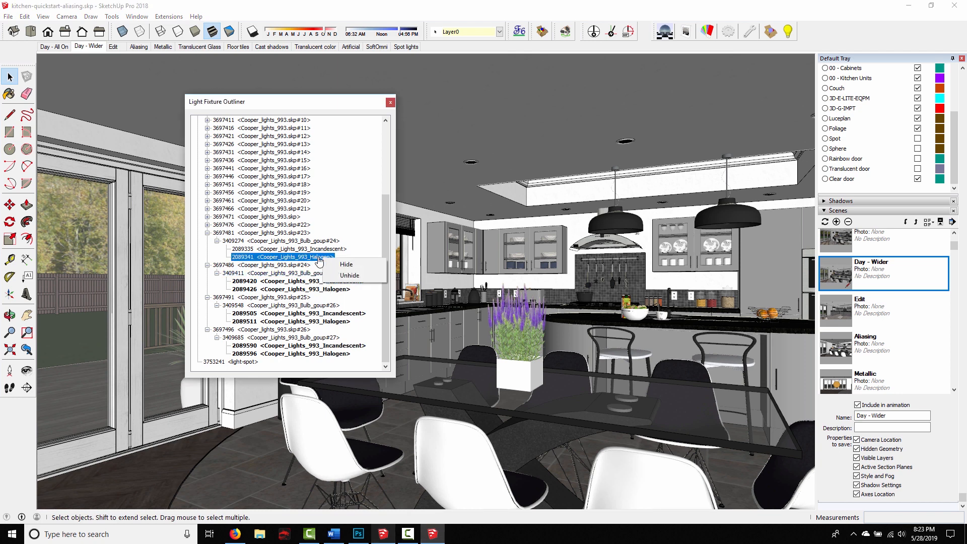
pyautogui.click(339, 265)
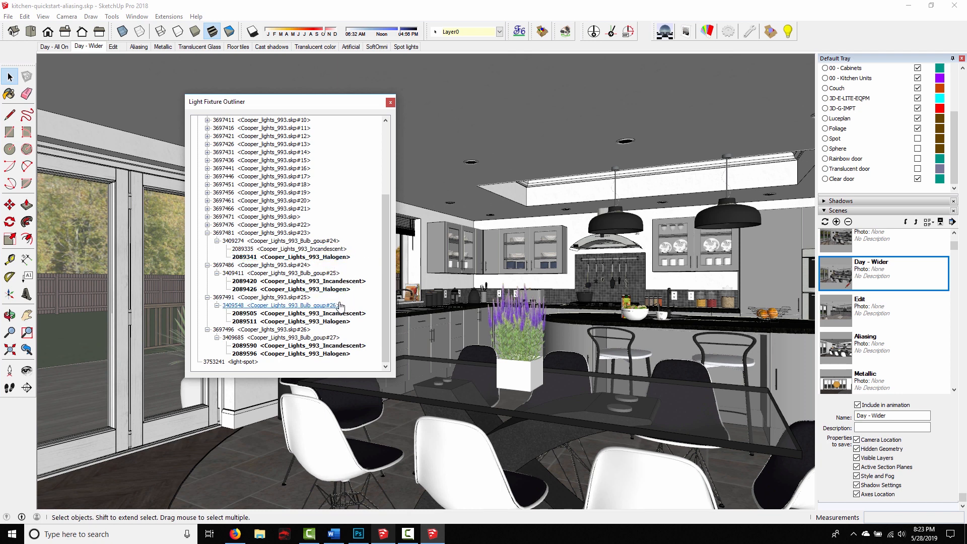
pyautogui.rightClick(343, 283)
pyautogui.click(357, 291)
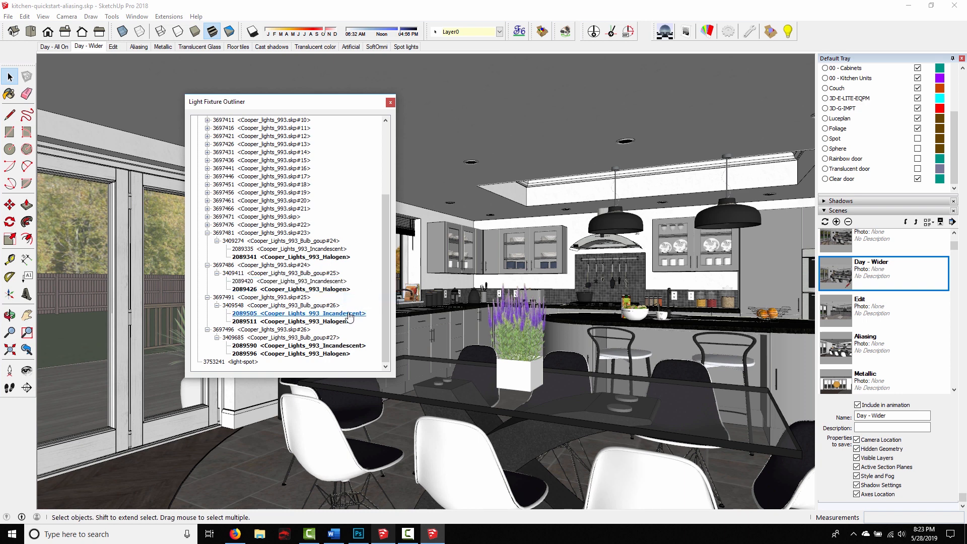
pyautogui.rightClick(350, 314)
pyautogui.click(355, 322)
pyautogui.rightClick(349, 346)
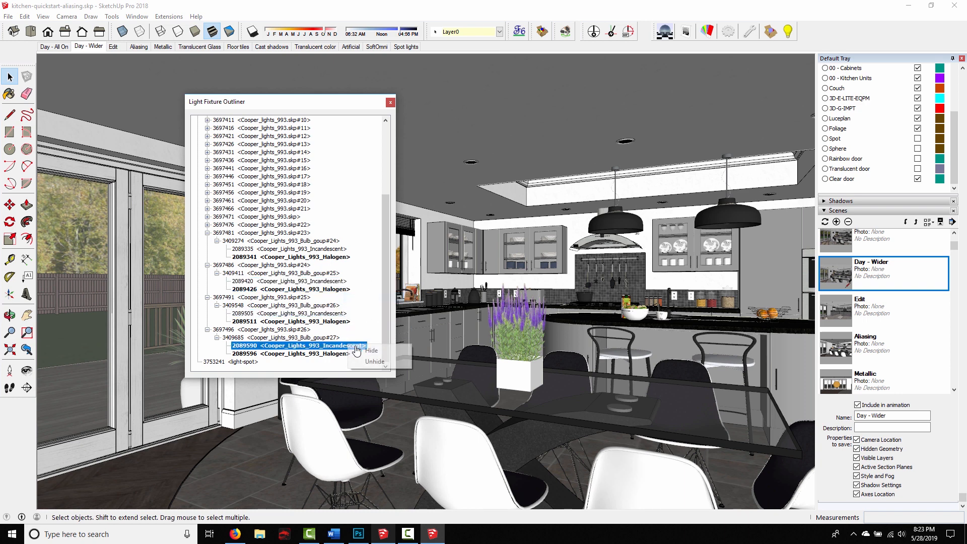
pyautogui.click(367, 362)
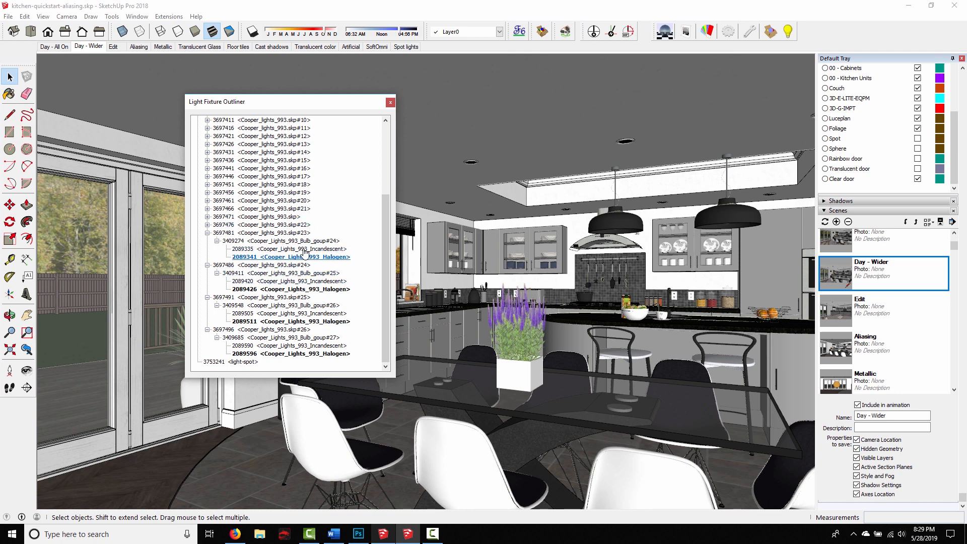
# - Select the pendant lamp over the kitchen island and inspect the bulb inside its shade from below
pyautogui.click(628, 227)
pyautogui.scroll(5, 625, 237)
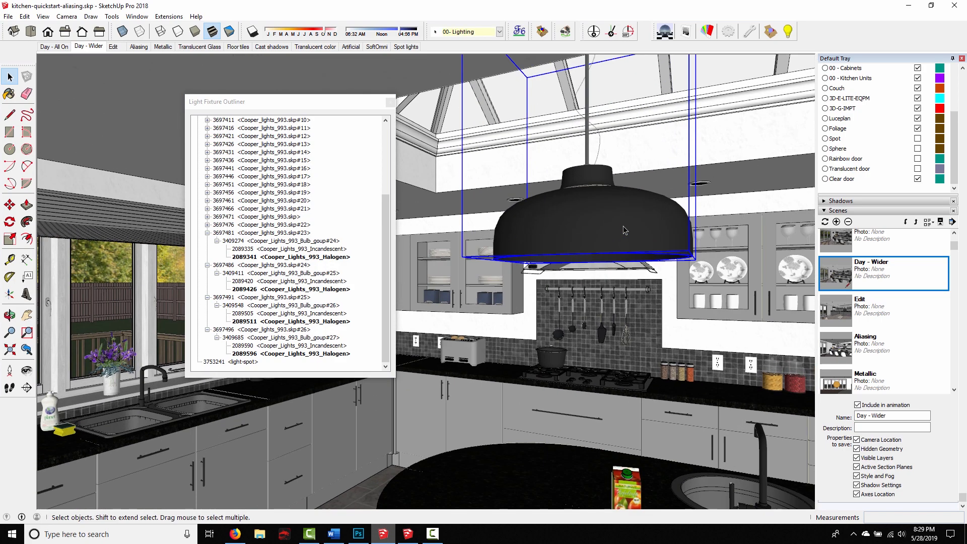
pyautogui.moveTo(623, 247); pyautogui.dragTo(585, 227, button='middle')
pyautogui.scroll(5, 576, 222)
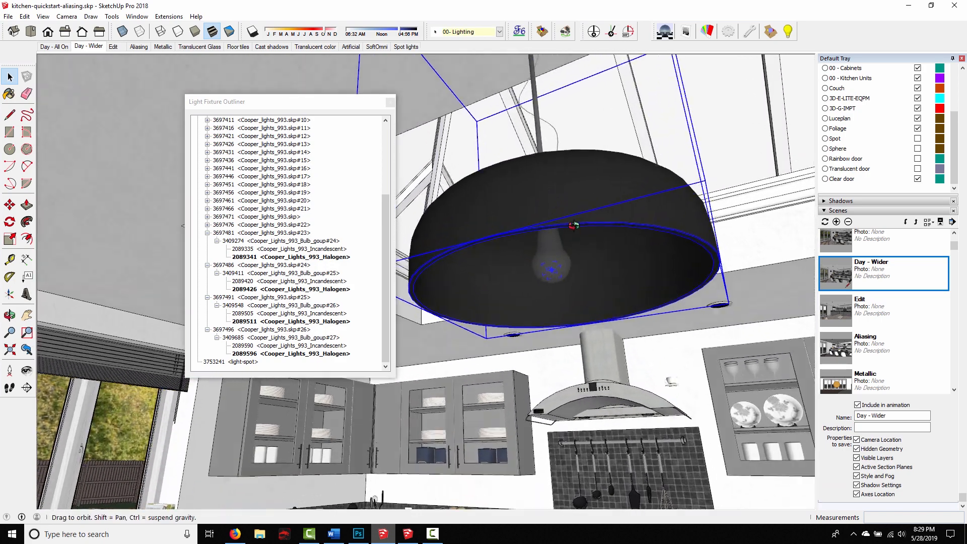
pyautogui.scroll(5, 576, 211)
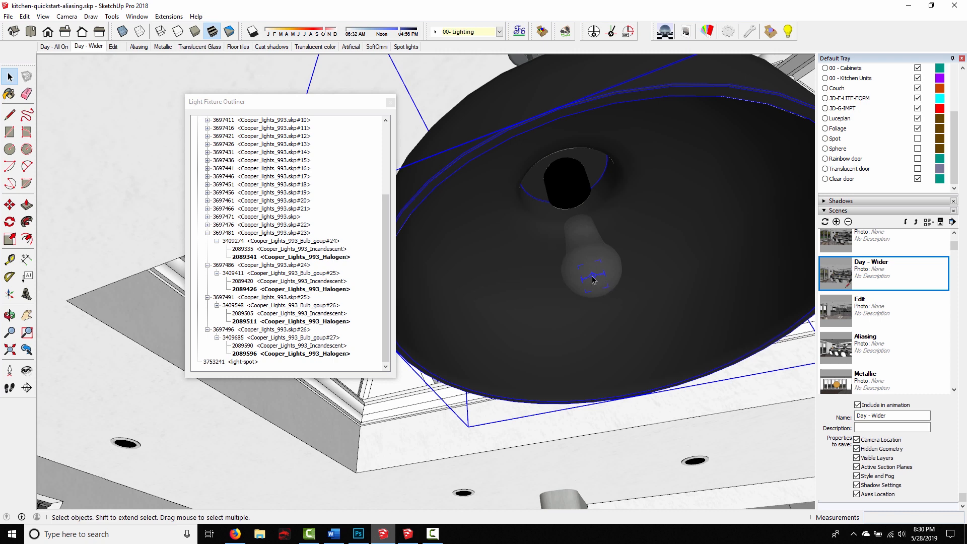
# - Expand the first Santacole_M68 fixture in the outliner, select its Santacole_Lighting_M68_D_Incandescent light and unhide it
pyautogui.scroll(5, 200, 134)
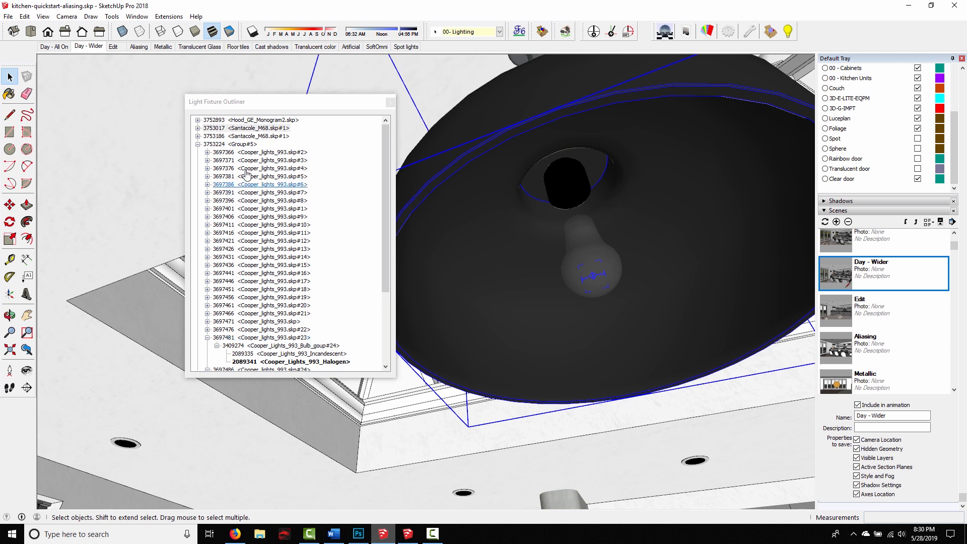
pyautogui.click(198, 128)
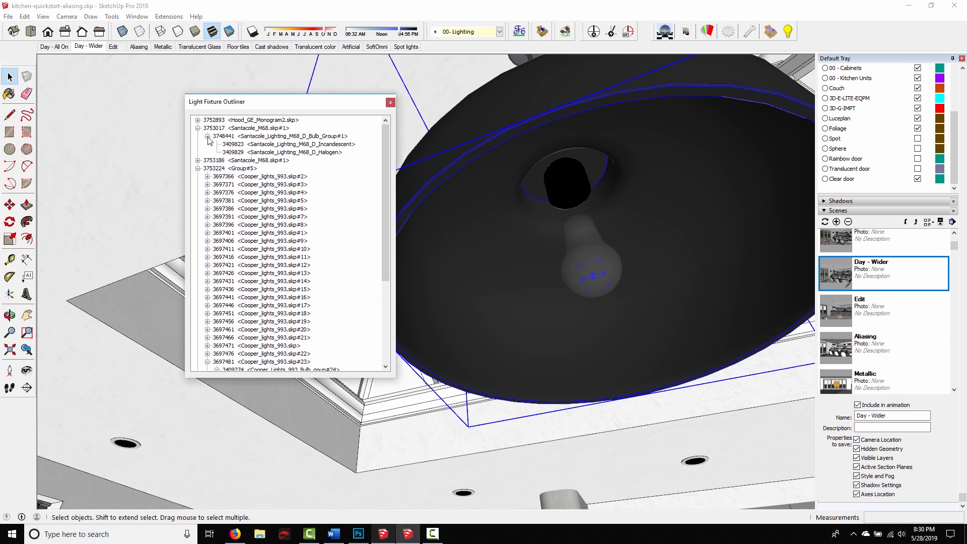
pyautogui.click(302, 144)
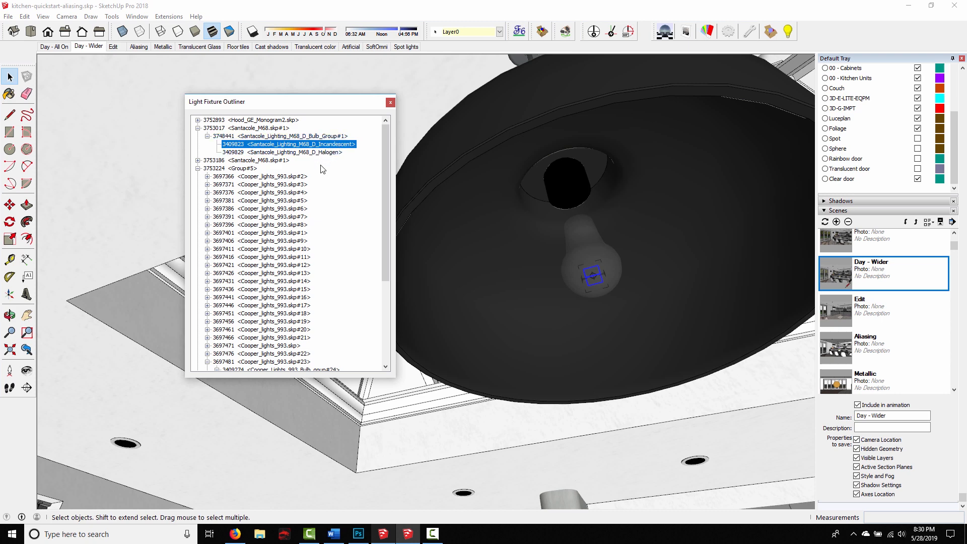
pyautogui.rightClick(316, 147)
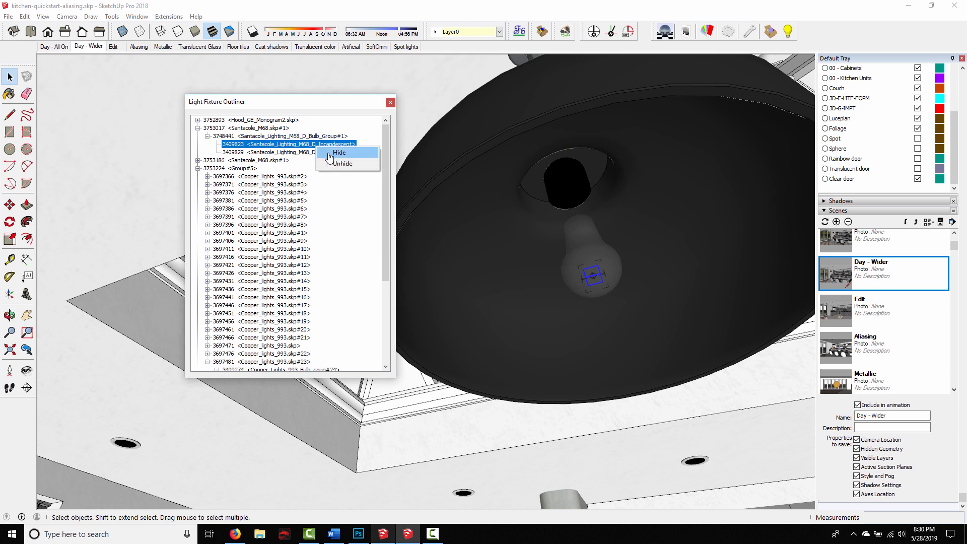
pyautogui.click(336, 164)
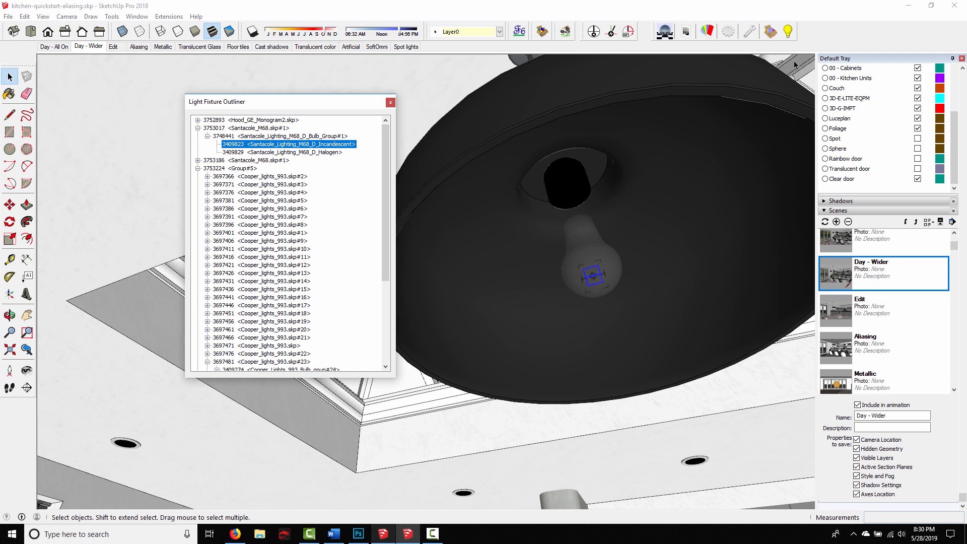
# - Set the pendant's Incandescent omni light to green (RGB 16, 175, 132) with power 2.00, and recheck the settings in the Podium Light System
pyautogui.click(789, 31)
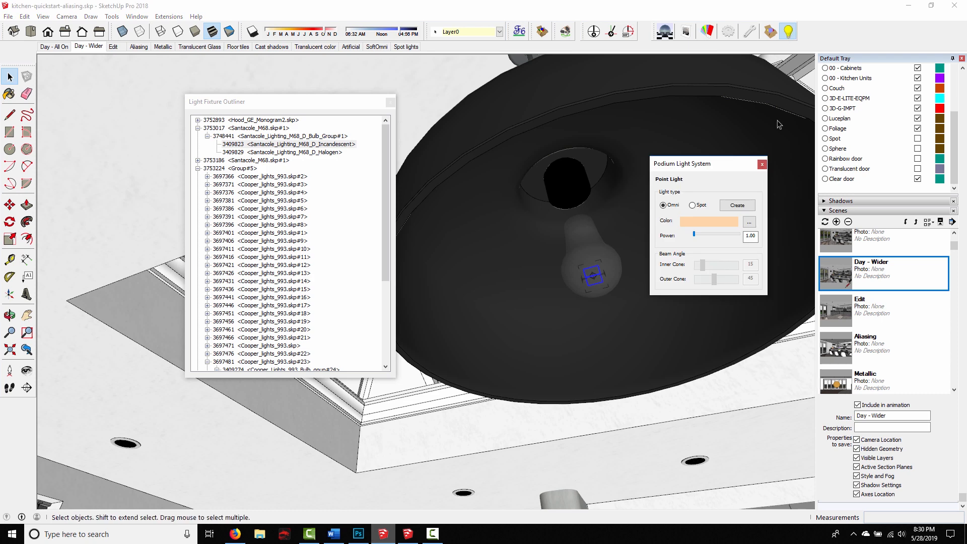
pyautogui.moveTo(724, 168); pyautogui.dragTo(517, 101)
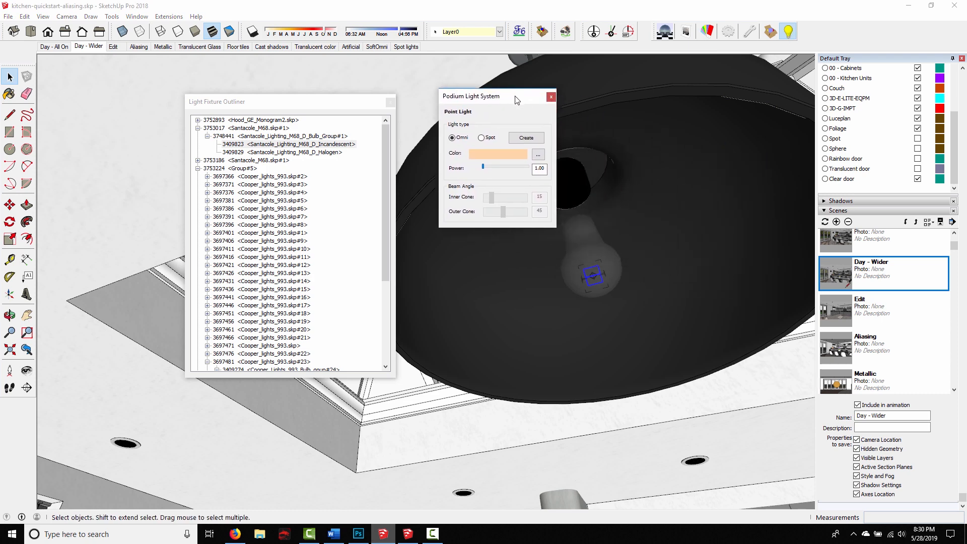
pyautogui.click(538, 170)
pyautogui.click(539, 155)
pyautogui.moveTo(529, 217)
pyautogui.mouseDown()
pyautogui.moveTo(518, 242)
pyautogui.moveTo(503, 236)
pyautogui.moveTo(527, 213)
pyautogui.mouseUp()
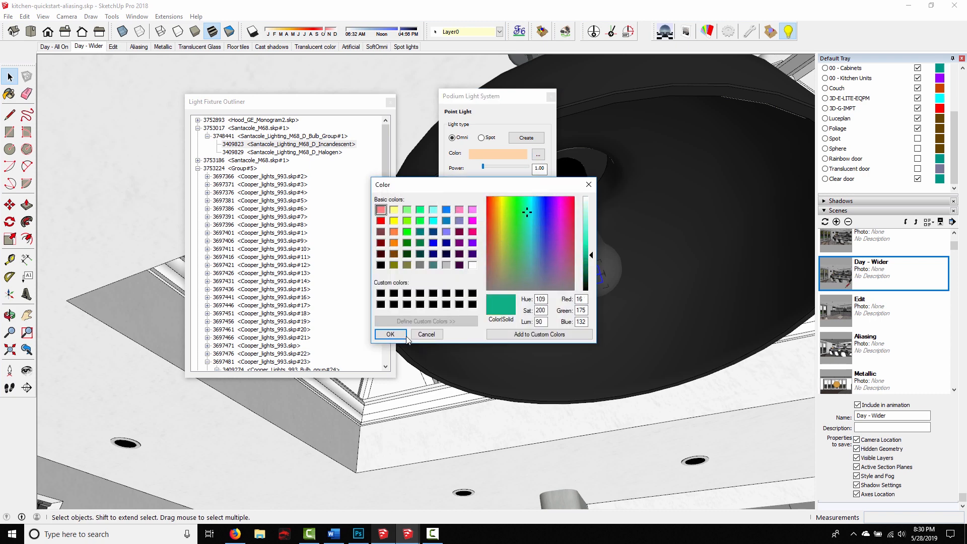
pyautogui.click(391, 335)
pyautogui.click(533, 168)
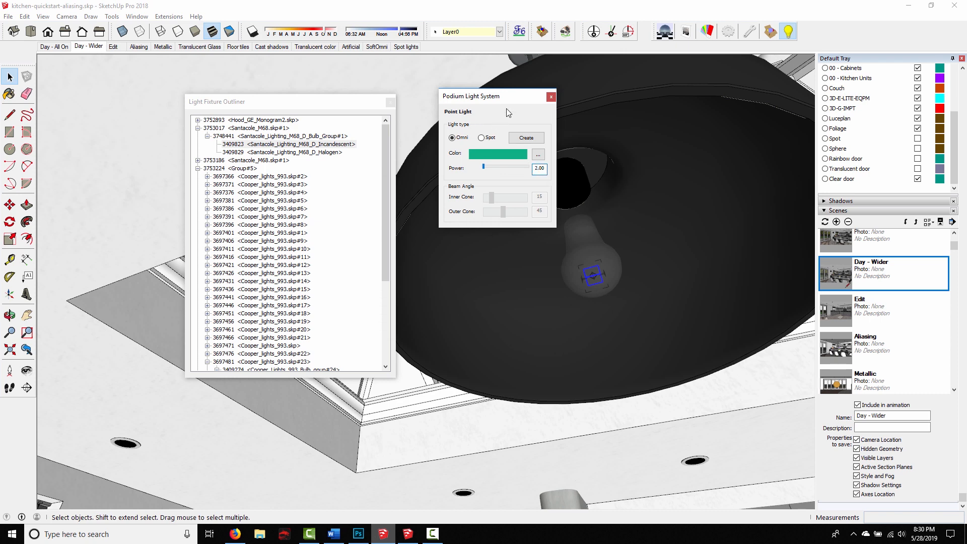
pyautogui.click(551, 100)
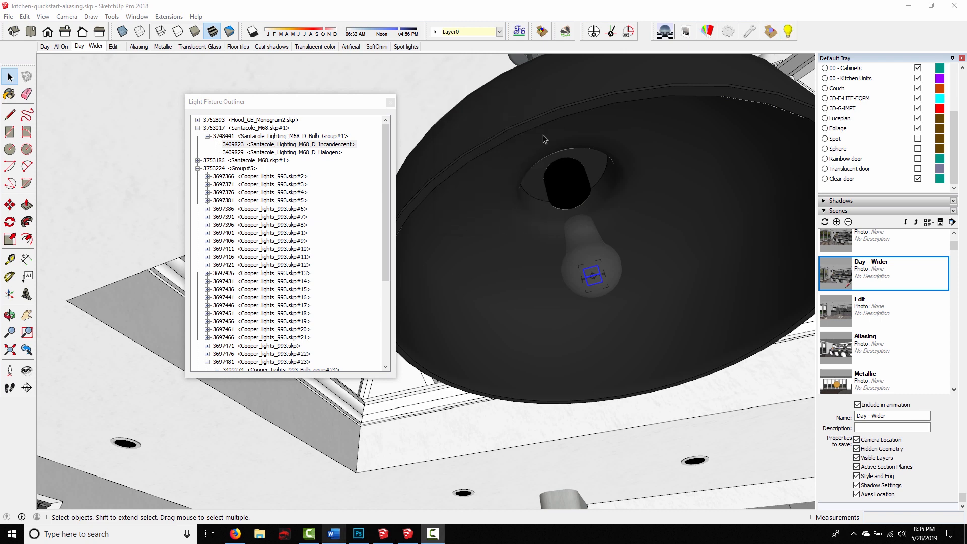
pyautogui.click(789, 31)
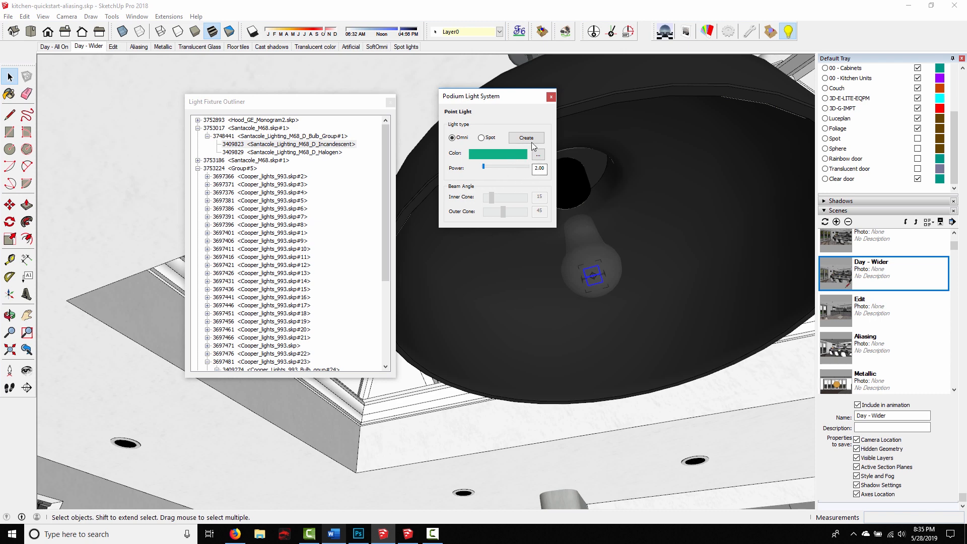
pyautogui.click(552, 98)
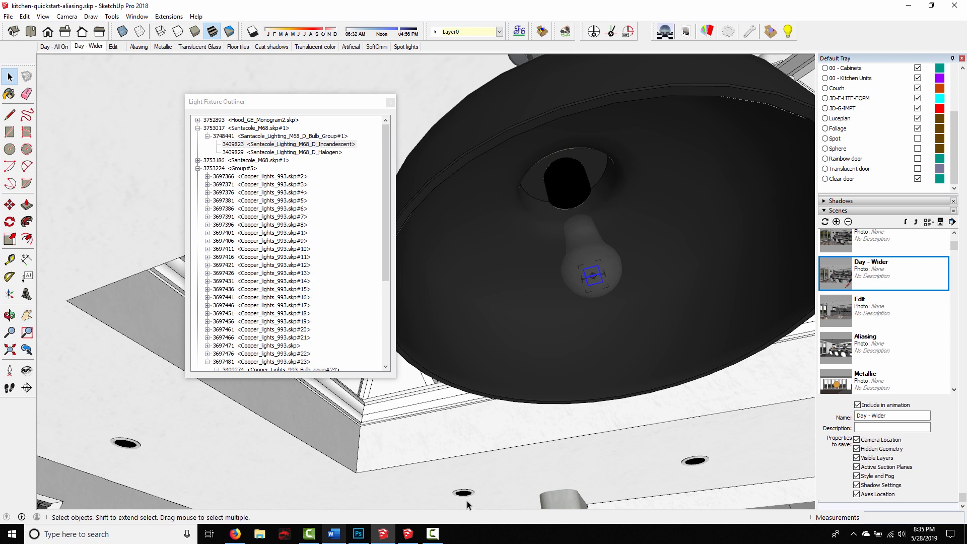
pyautogui.click(179, 19)
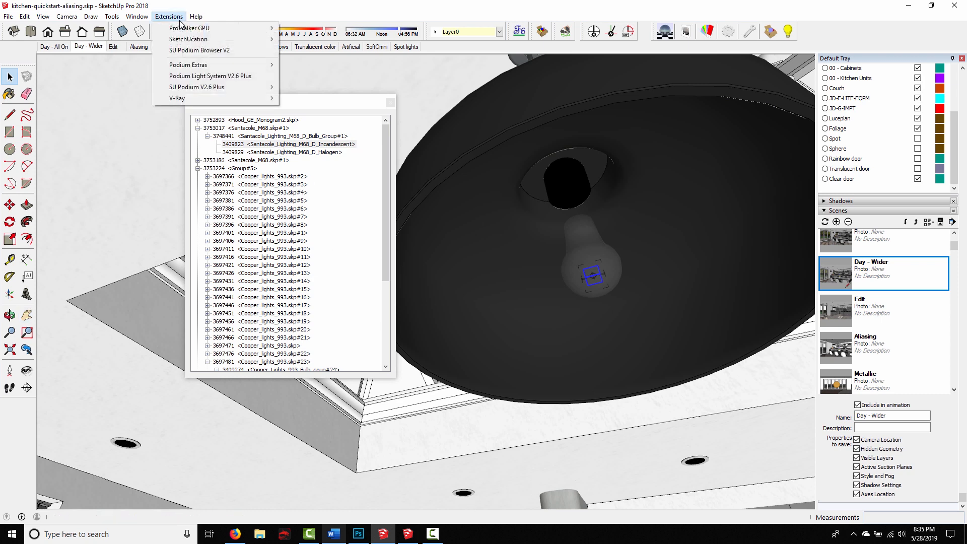
pyautogui.moveTo(217, 88)
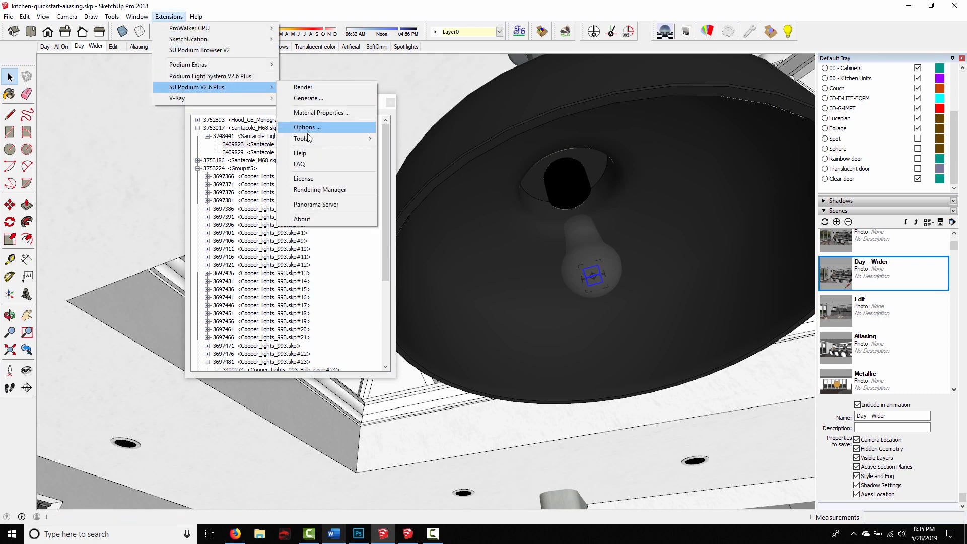
pyautogui.moveTo(310, 138)
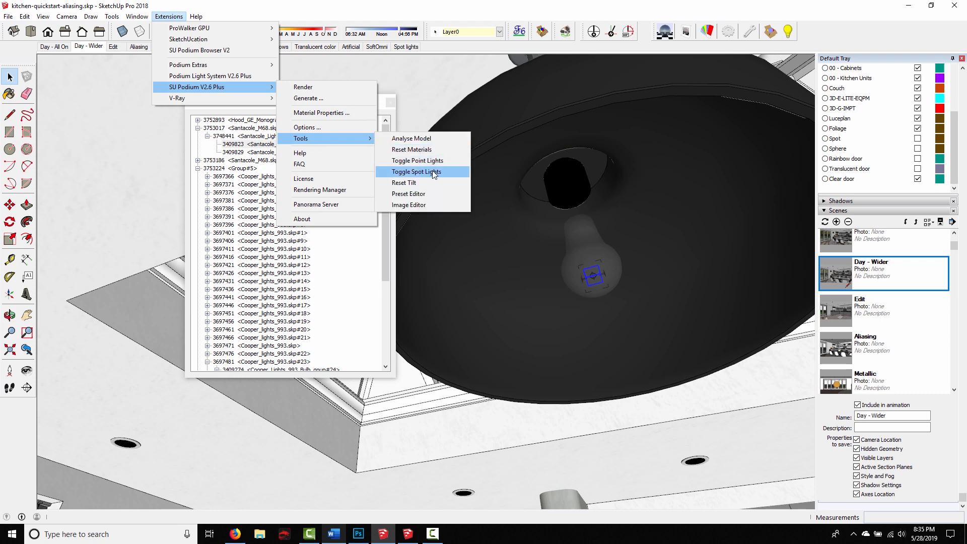
pyautogui.click(262, 112)
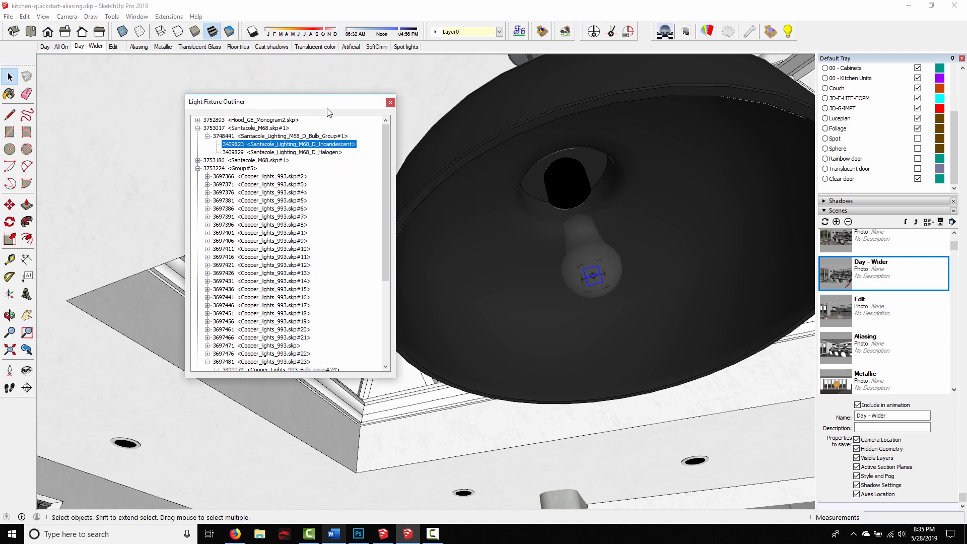
pyautogui.click(174, 17)
pyautogui.moveTo(192, 69)
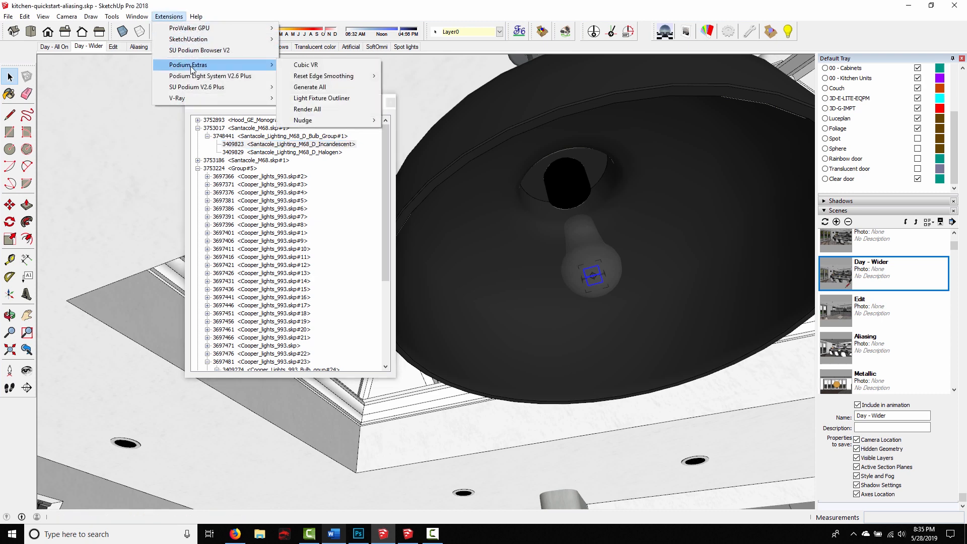